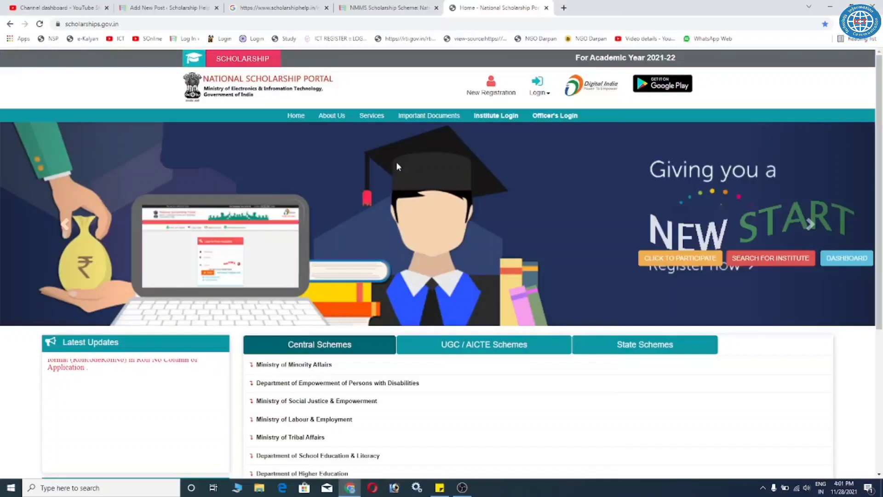
- Open the login page for scholarship renewal for the academic year 2021-22
scroll(451, 153, "up", 2)
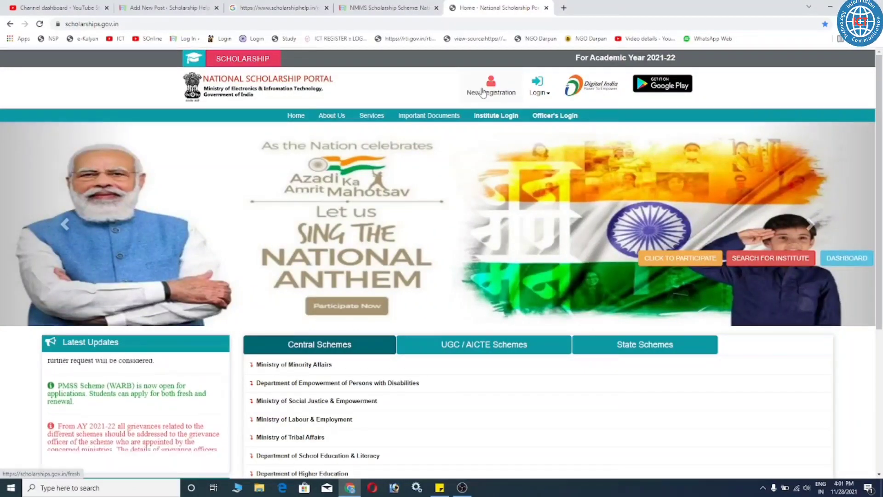
left_click(542, 93)
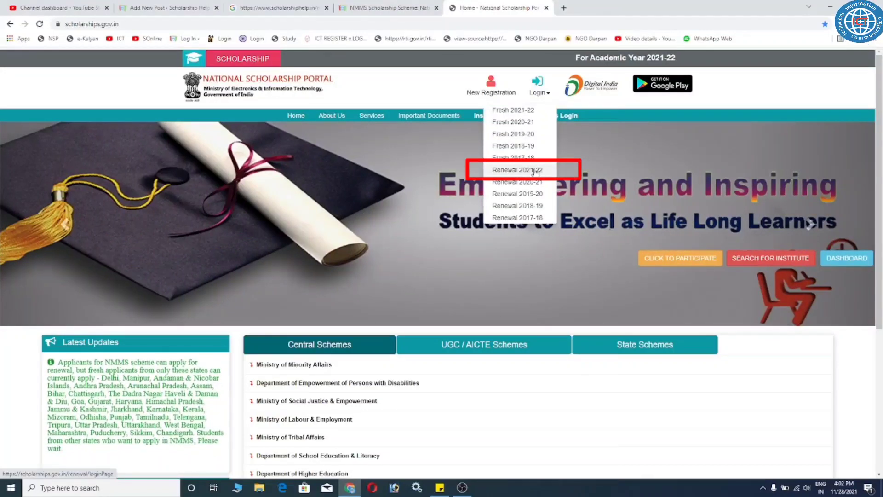
left_click(535, 171)
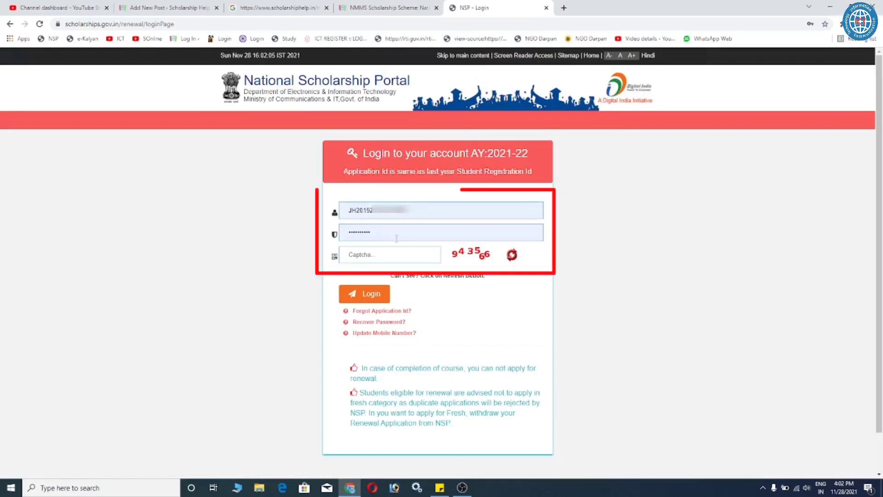
- Enter the displayed captcha code in the renewal login form
left_click(381, 258)
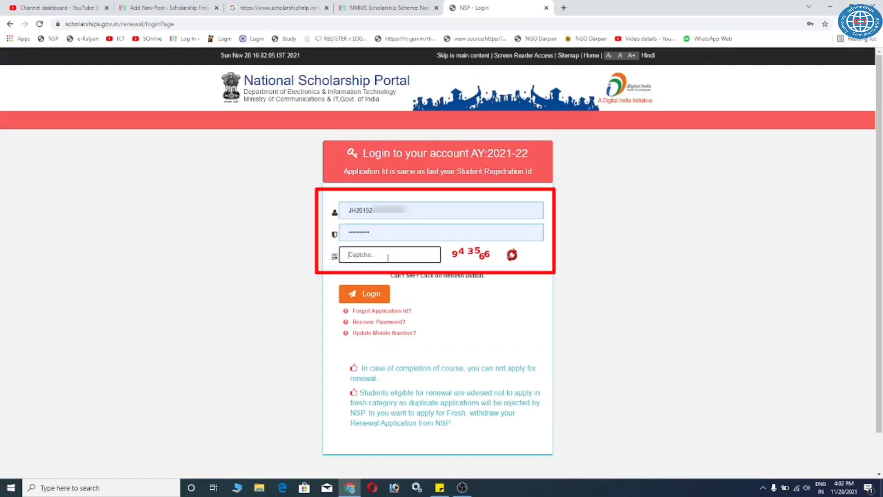
type("943")
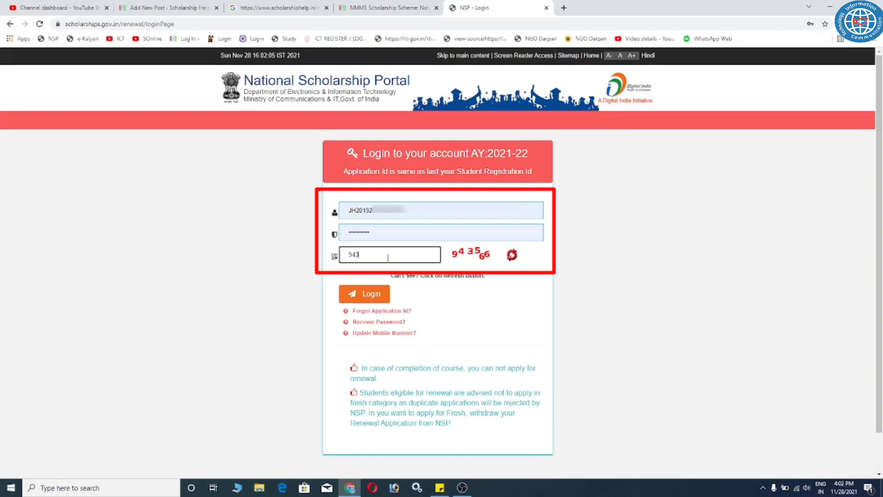
type("566")
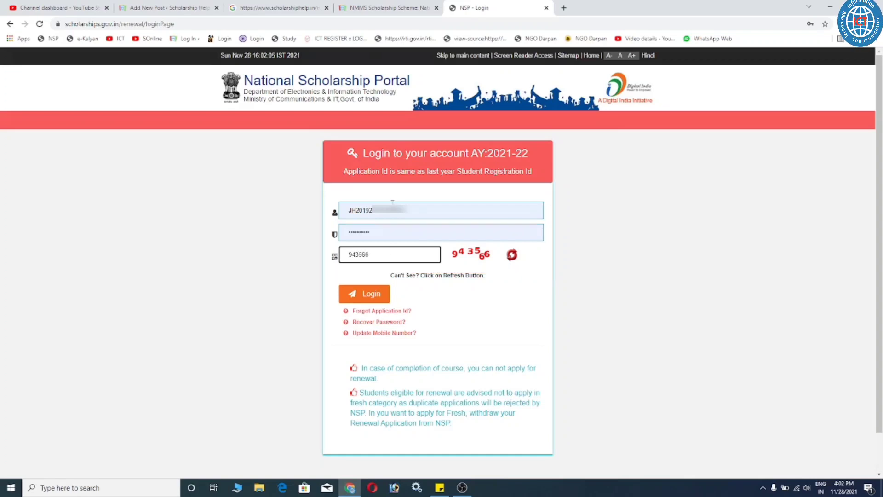
left_click(299, 245)
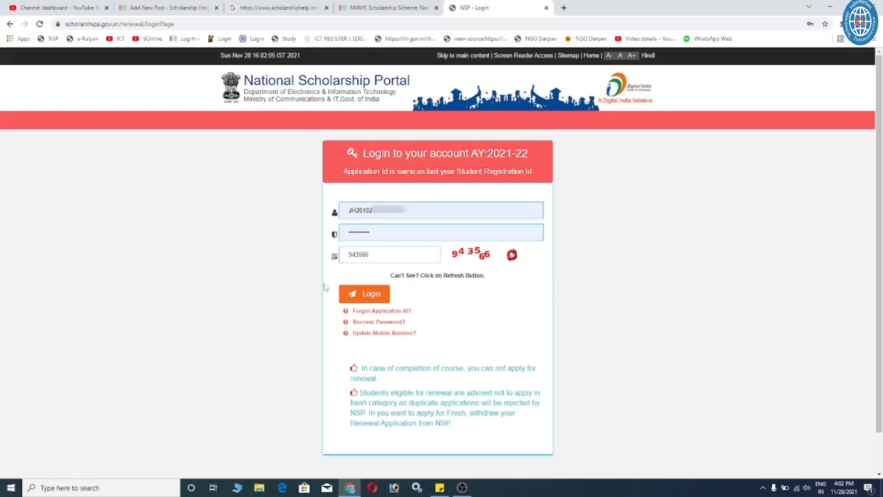
left_click_drag(413, 313, 395, 313)
left_click(439, 312)
left_click_drag(407, 323, 381, 324)
left_click(459, 319)
left_click_drag(408, 324, 389, 324)
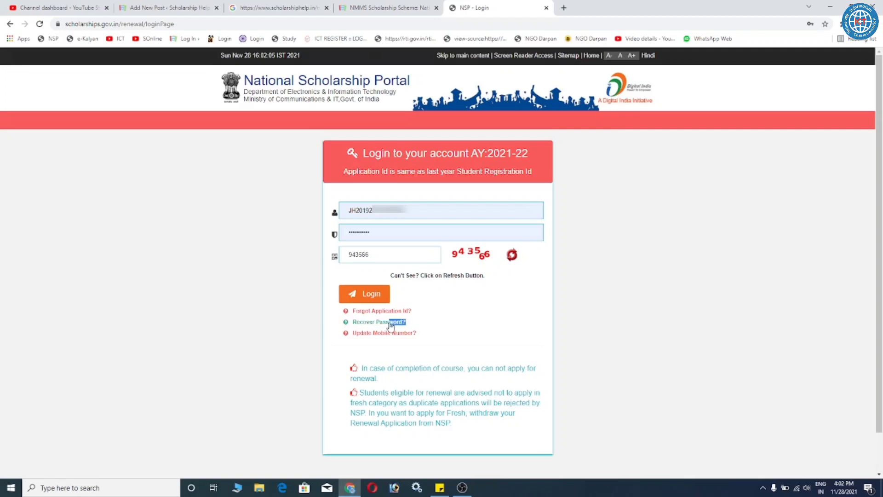
left_click(487, 323)
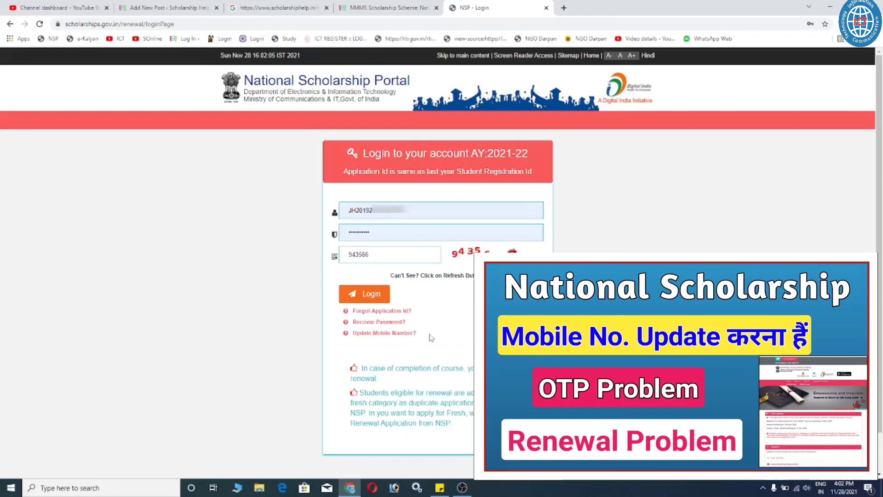
- Log in and open the renewal application to check the scheme and institute under Basic Details
left_click(370, 298)
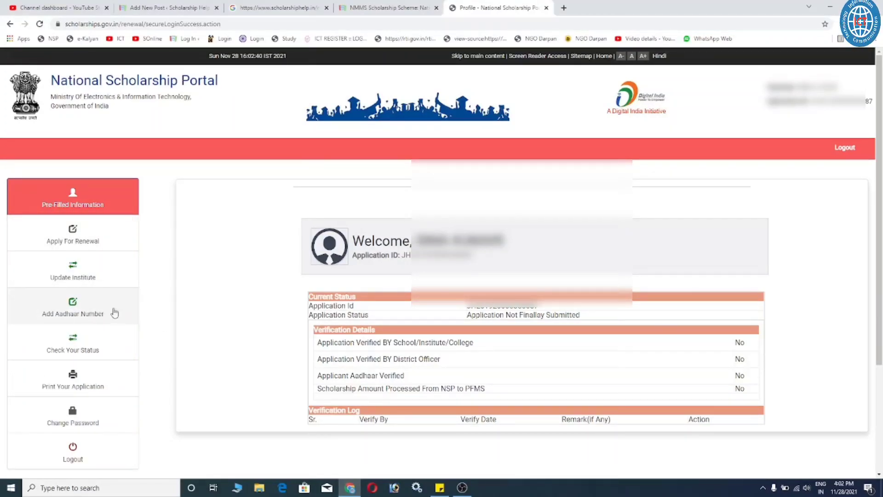
left_click(59, 240)
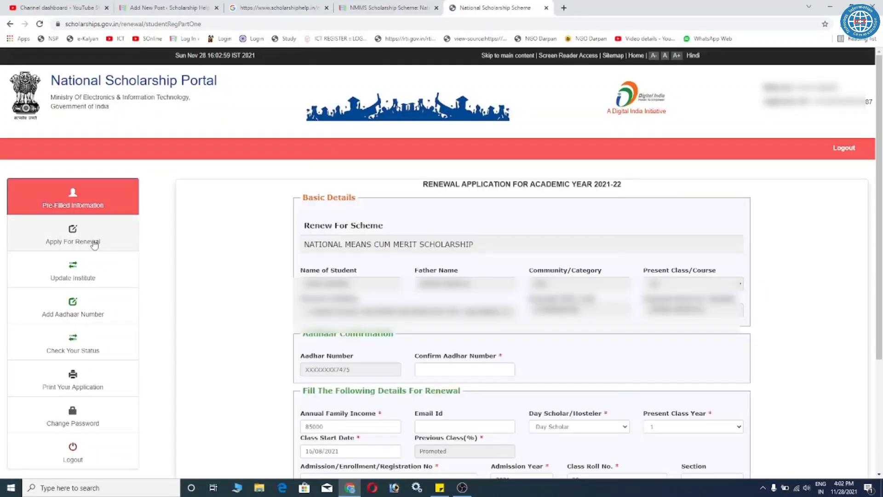
left_click_drag(303, 250, 412, 252)
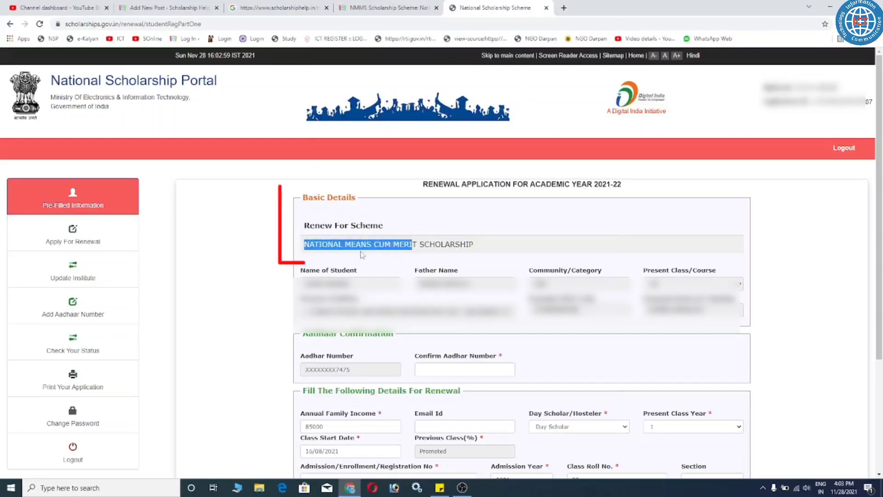
left_click_drag(303, 249, 478, 248)
left_click(471, 225)
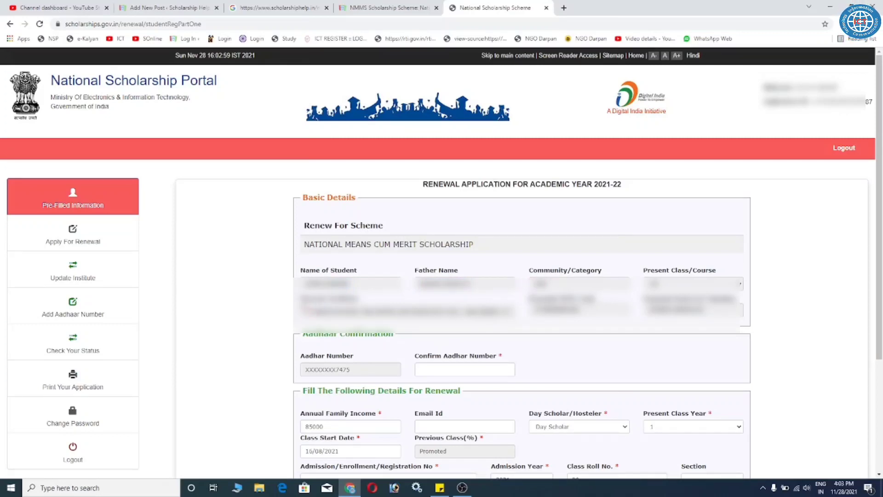
left_click_drag(306, 312, 506, 311)
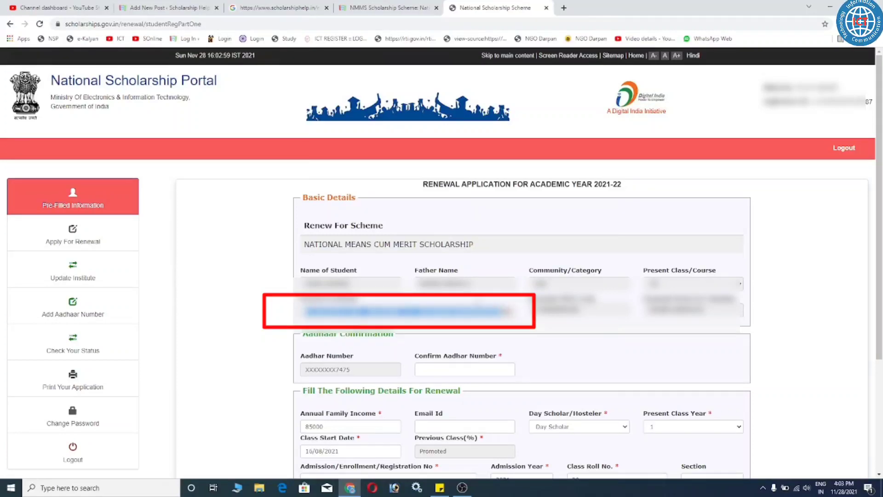
left_click(478, 303)
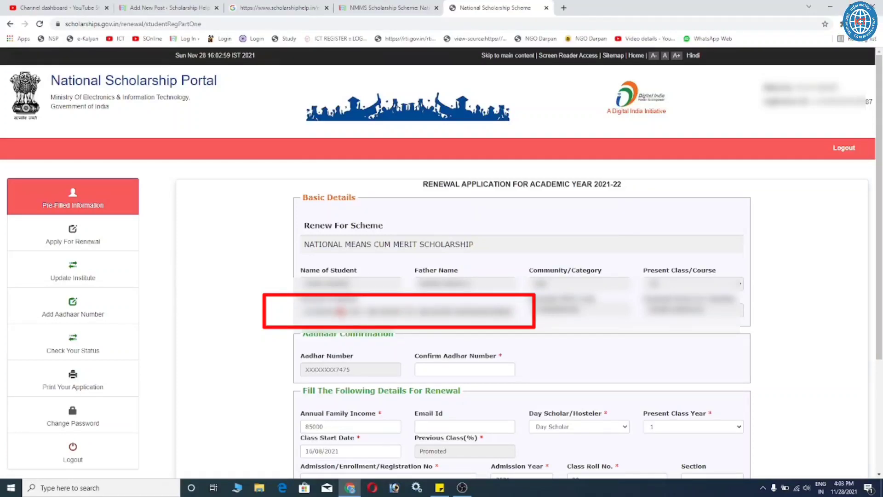
- Start updating the institute and list the institutions in the Dhanbad district of Jharkhand
left_click(77, 276)
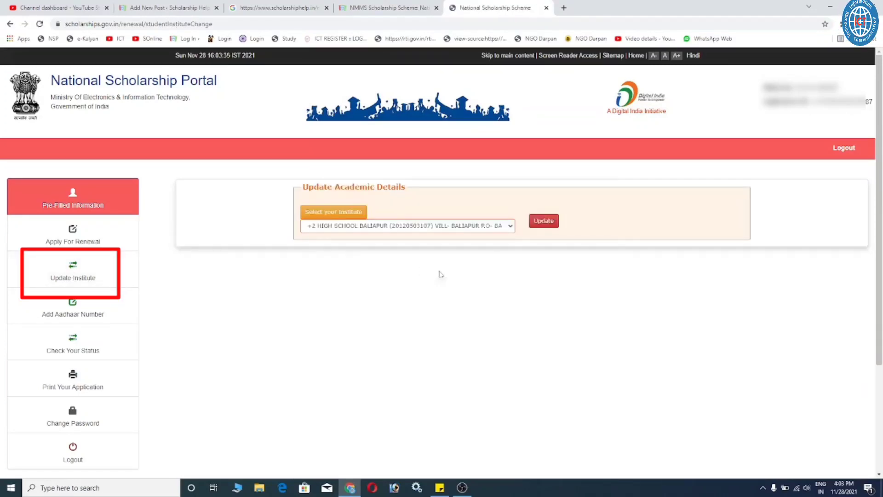
left_click(343, 214)
left_click(319, 119)
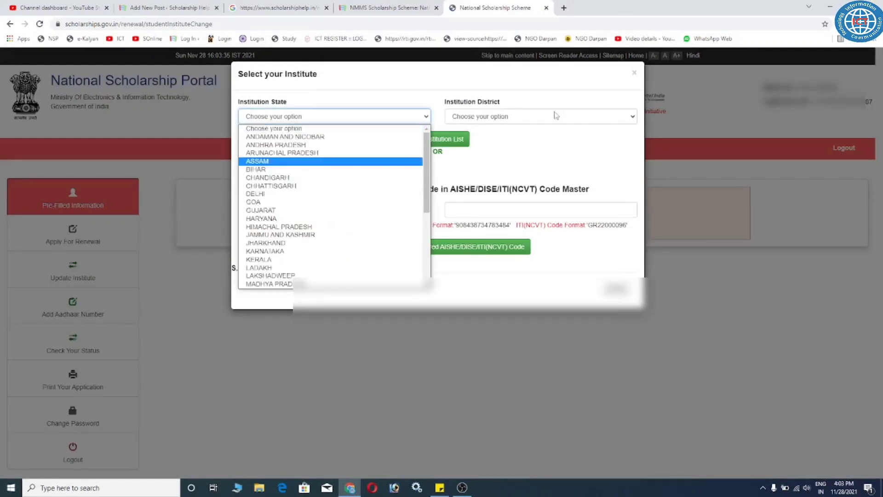
left_click(532, 142)
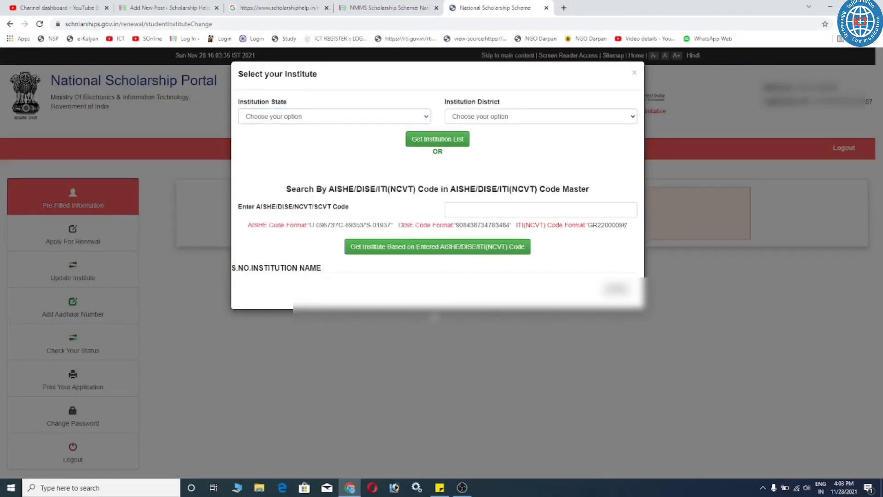
left_click(297, 117)
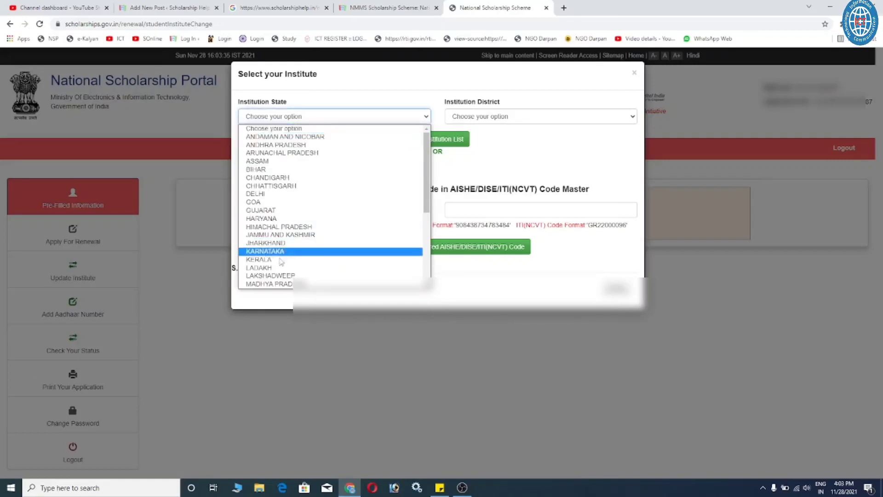
left_click(284, 243)
left_click(502, 119)
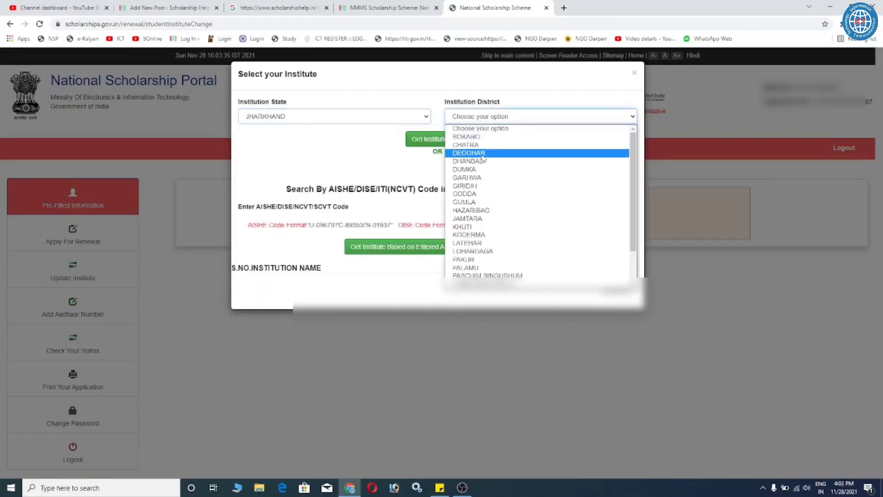
left_click(478, 162)
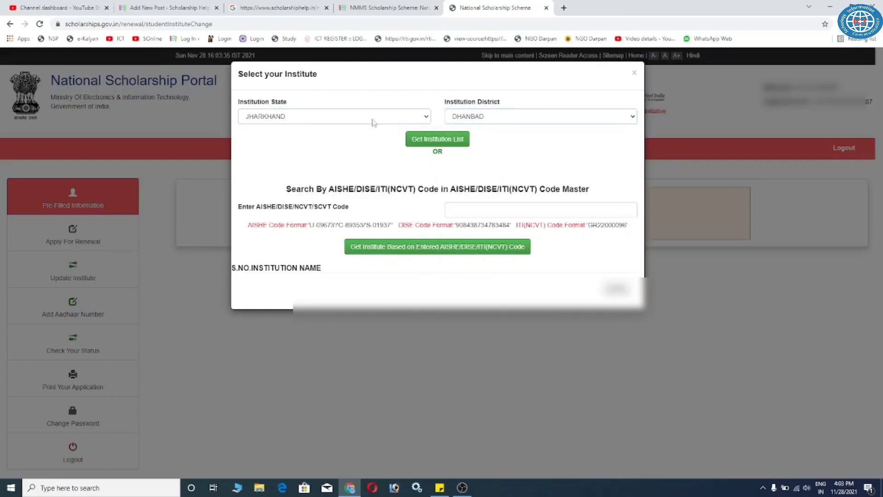
left_click(420, 141)
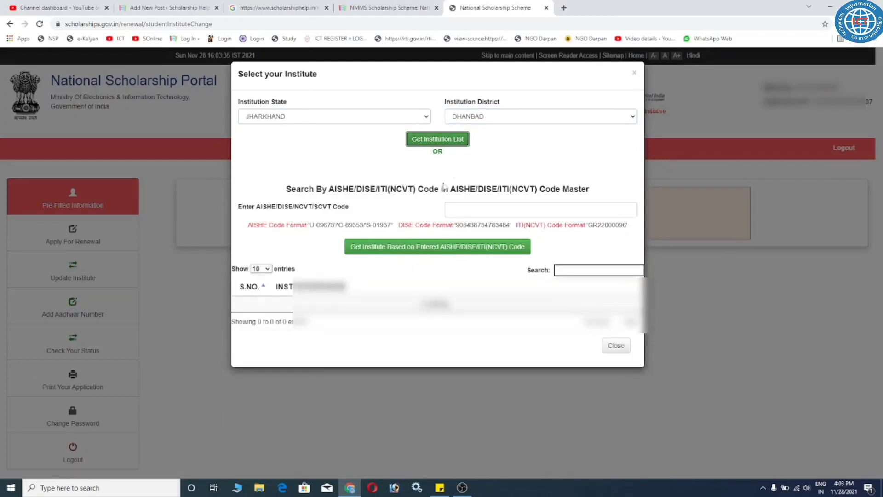
- Select KALYANI INDUSTIRAL TRAINING CENTRE MOTI NAGAR SIDRI from the institution list as the institute
scroll(361, 357, "down", 1)
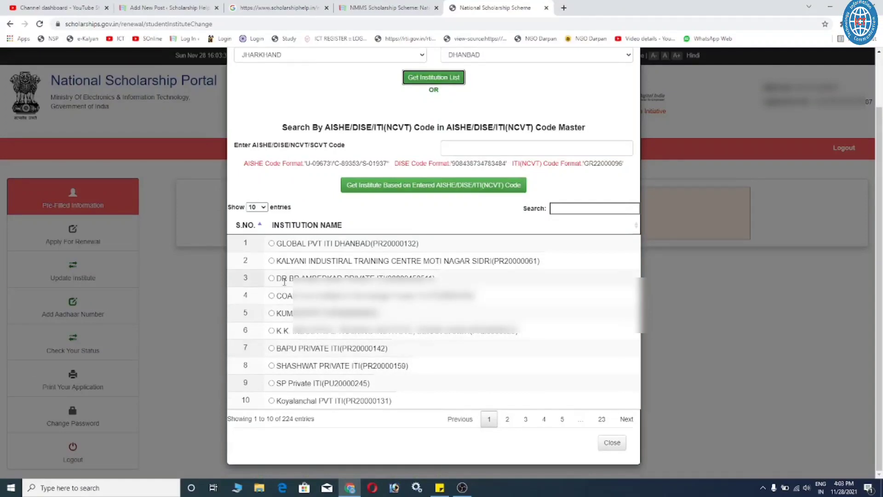
left_click(272, 261)
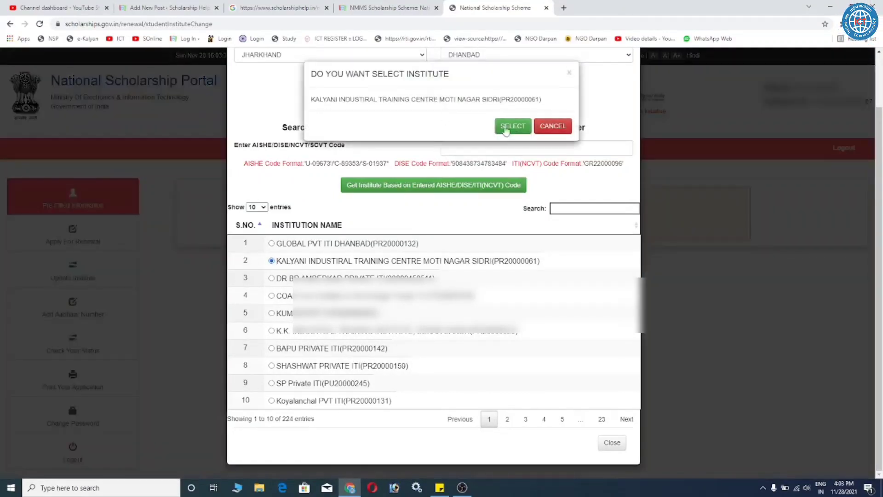
left_click(513, 127)
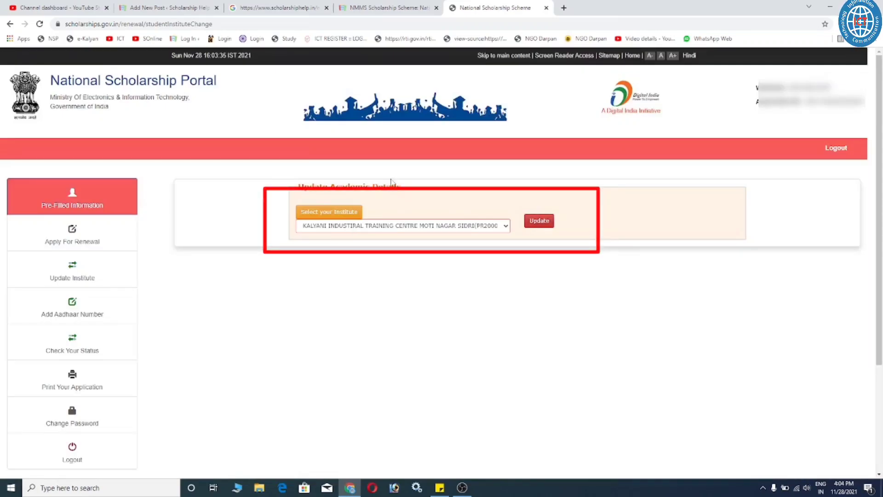
- Return to the renewal application form and check the institute under Basic Details
left_click(100, 238)
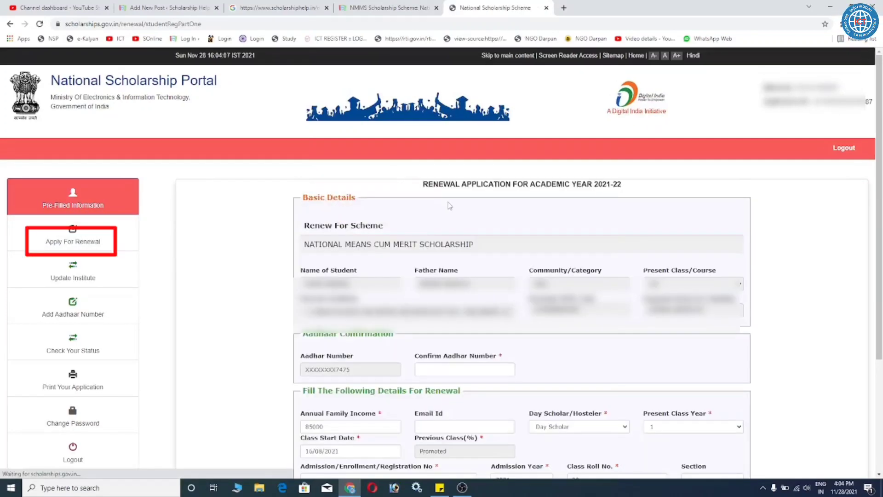
left_click_drag(305, 311, 382, 312)
left_click(390, 300)
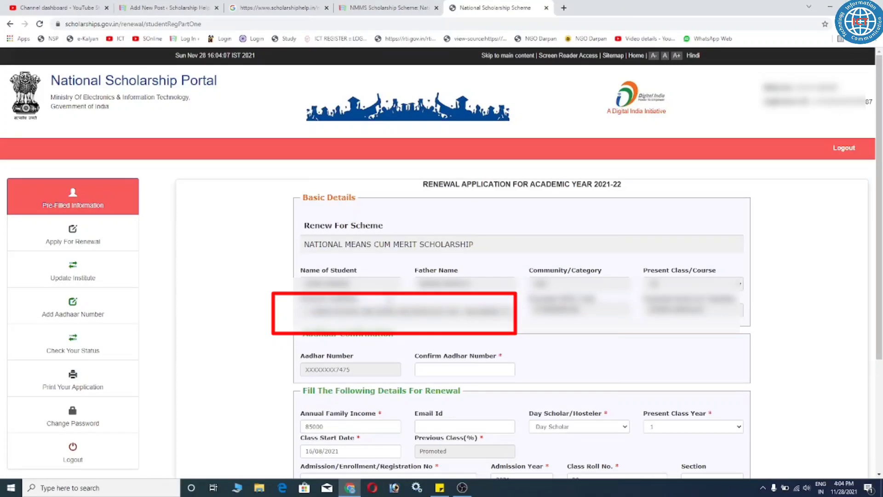
- Copy the student's Aadhaar number from the sticky note into the Confirm Aadhar Number field
left_click_drag(419, 356, 473, 359)
left_click(483, 369)
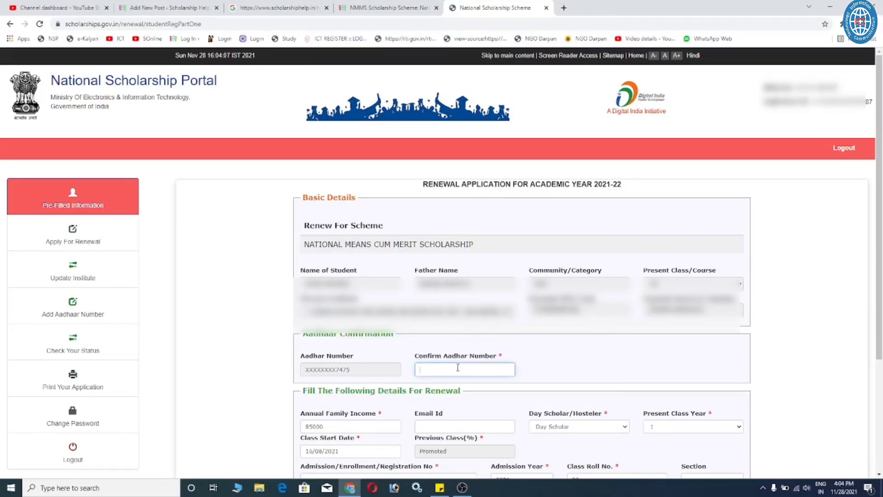
left_click(440, 488)
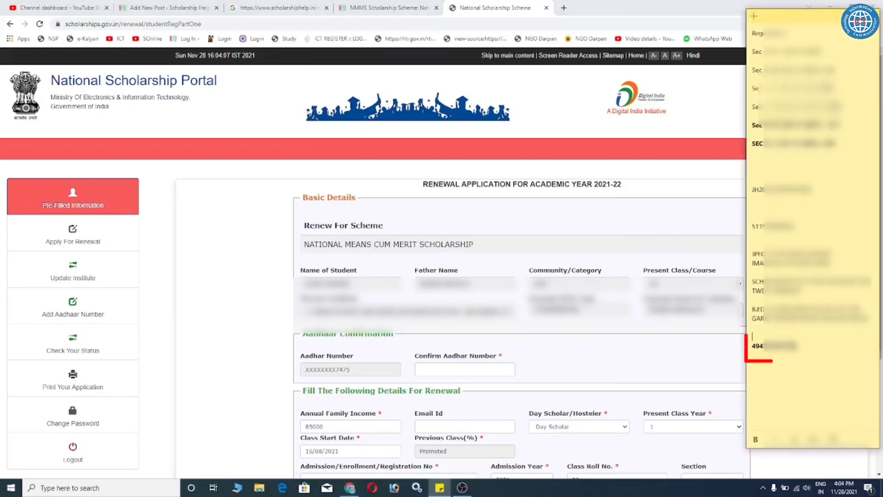
mouse_move(752, 347)
left_mouse_down()
mouse_move(803, 347)
mouse_move(753, 348)
left_mouse_up()
left_click(802, 349)
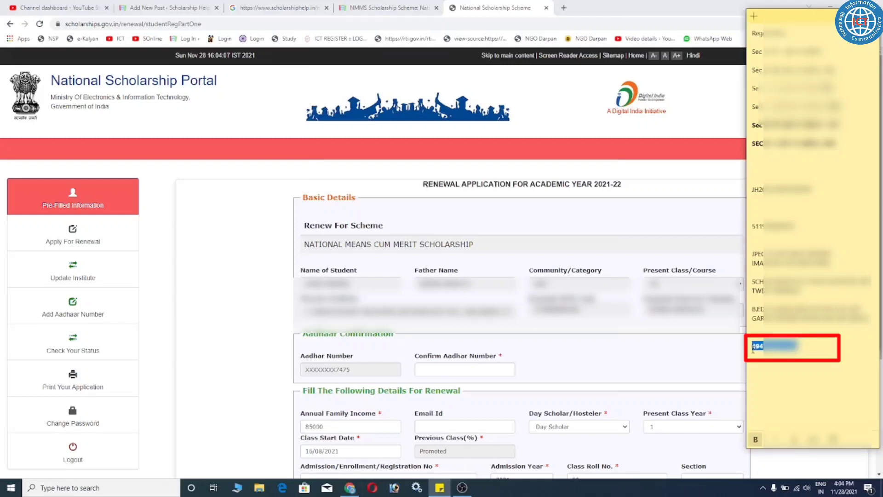
left_click(445, 371)
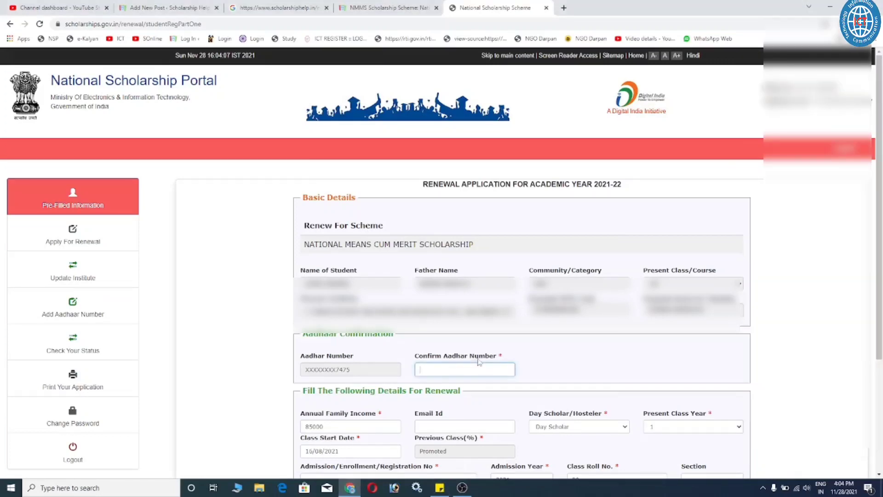
key("ctrl+v")
scroll(442, 255, "down", 3)
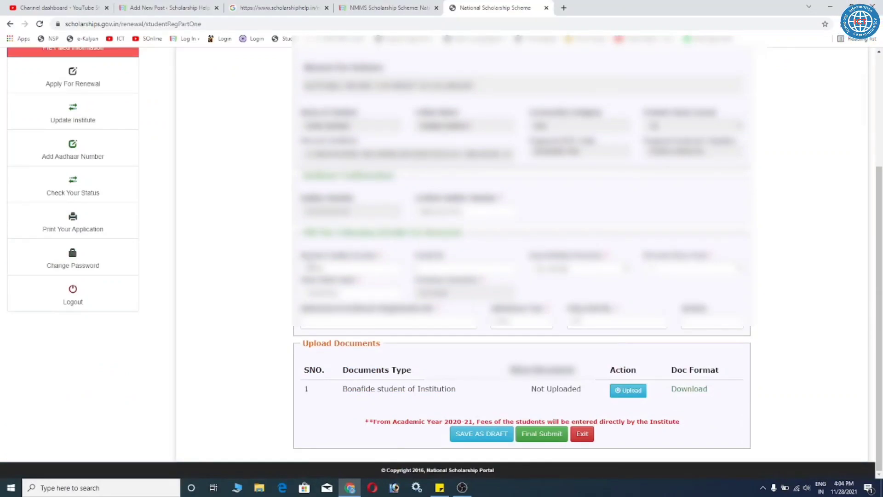
left_click_drag(304, 256, 353, 256)
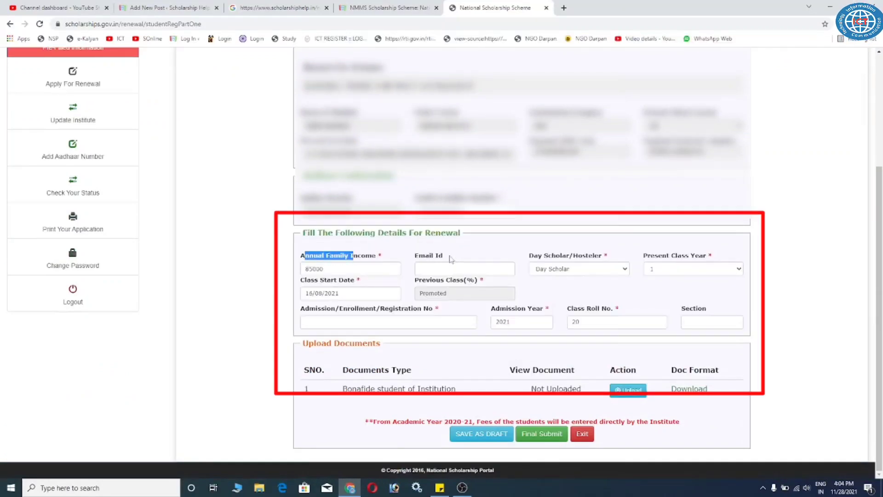
left_click_drag(312, 155, 417, 155)
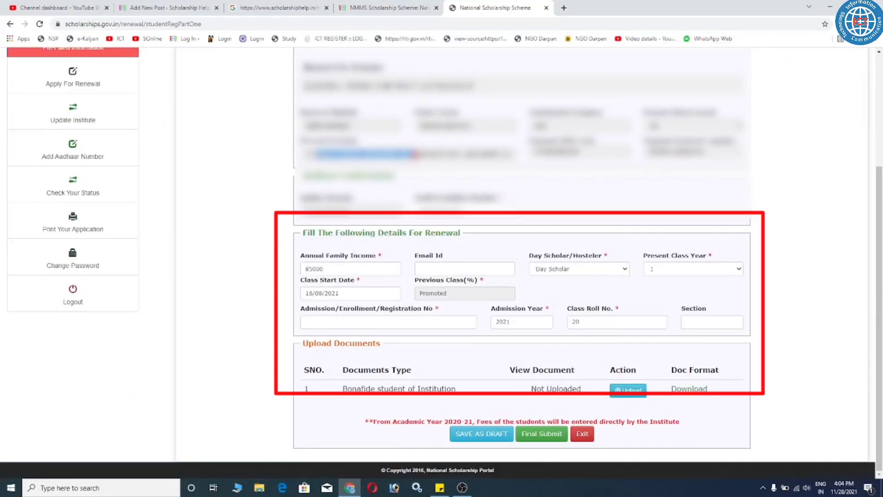
left_click(397, 193)
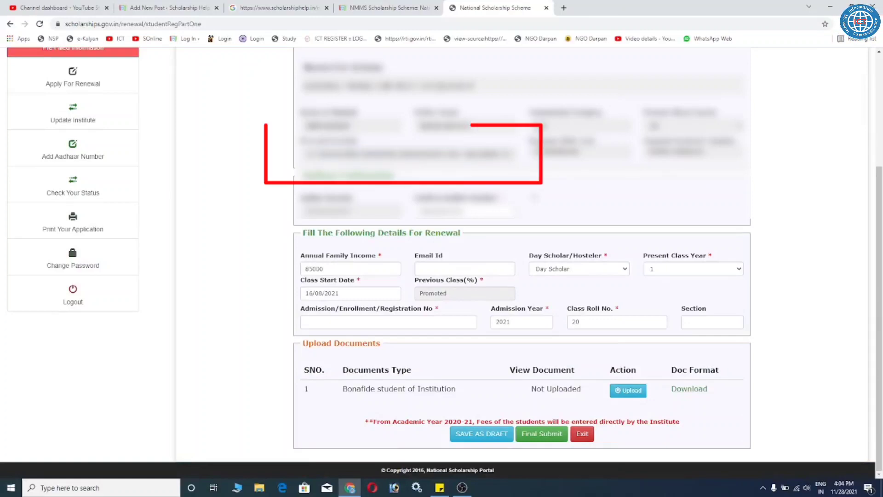
- Check the annual family income, and select Day Scholar and present class year 1 in the renewal details
left_click(344, 268)
left_click(559, 271)
left_click(575, 254)
left_click(688, 268)
left_click(687, 277)
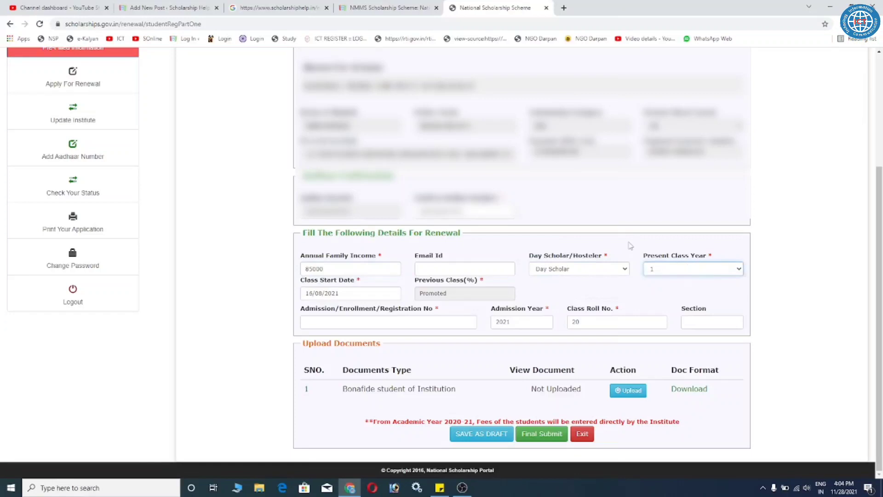
- Set the class start date to 22/09/2021
left_click(338, 293)
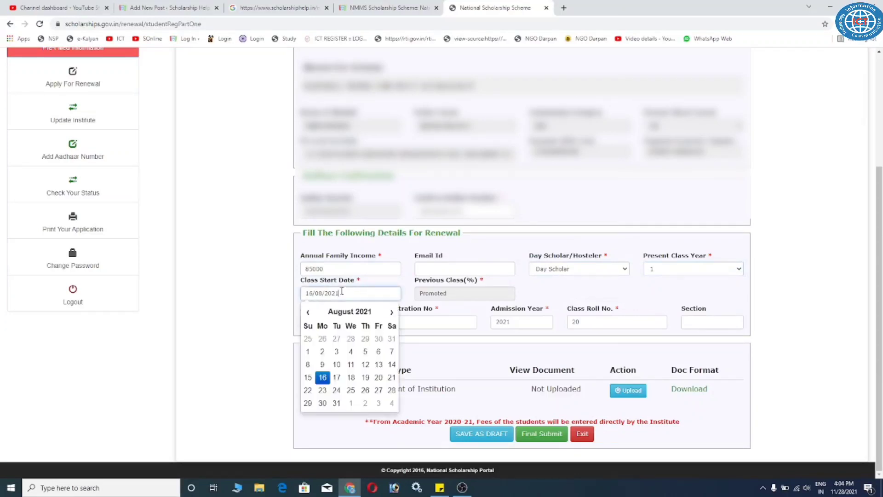
left_click(345, 315)
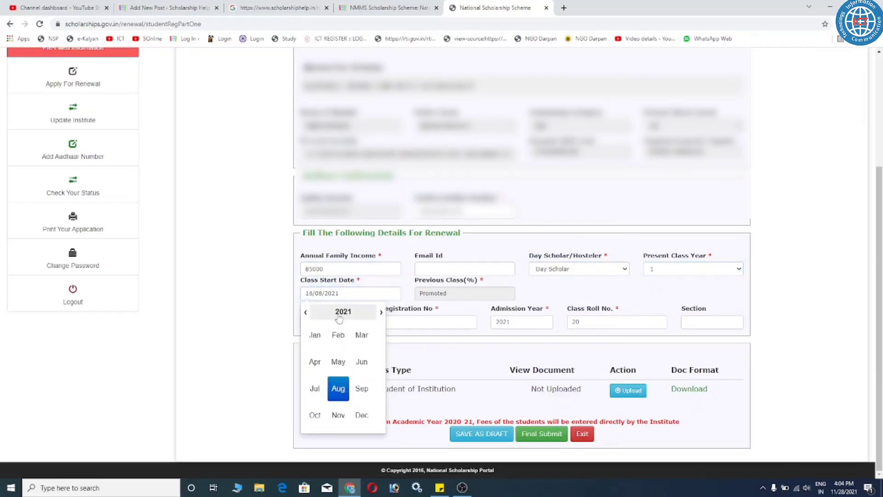
left_click(402, 289)
left_click(361, 296)
left_click(389, 313)
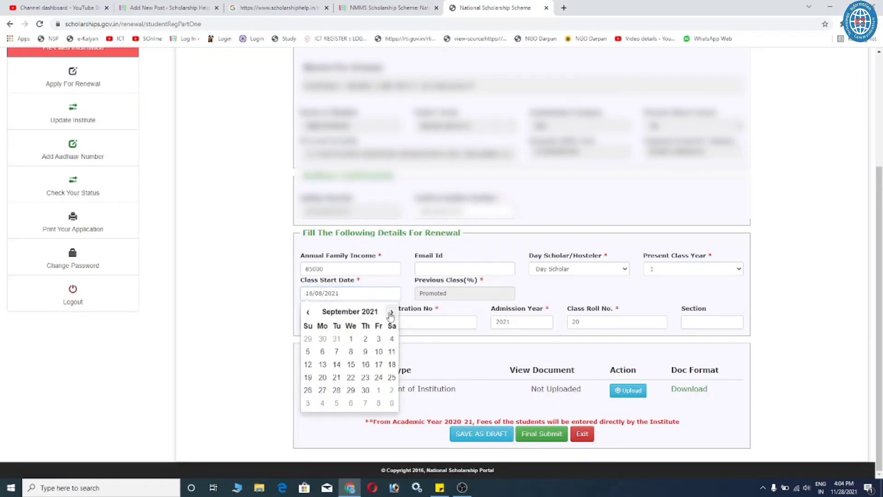
left_click(350, 377)
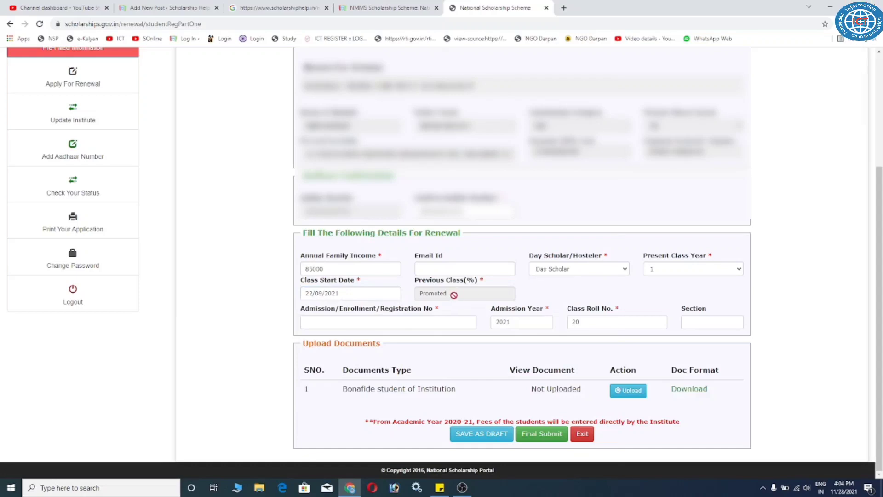
- Check the admission year and class roll number, and save the renewal application as a draft
left_click(525, 323)
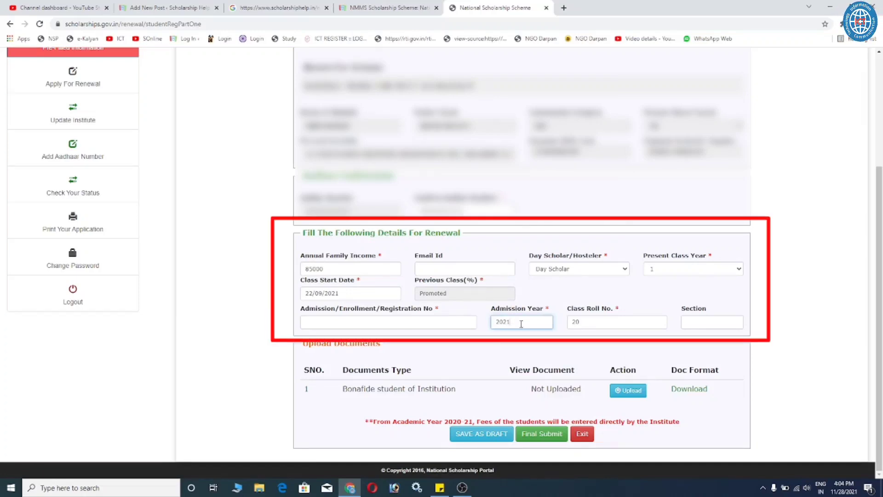
left_click(595, 322)
left_click(598, 296)
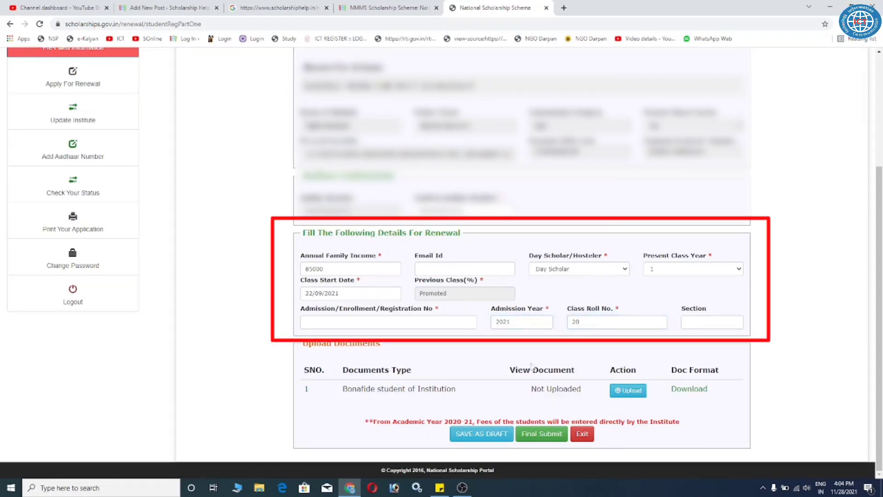
left_click(476, 434)
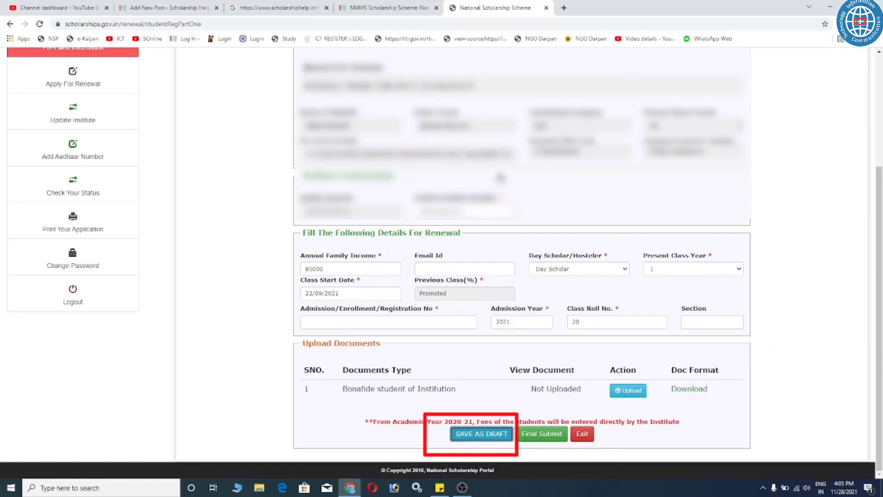
left_click(486, 76)
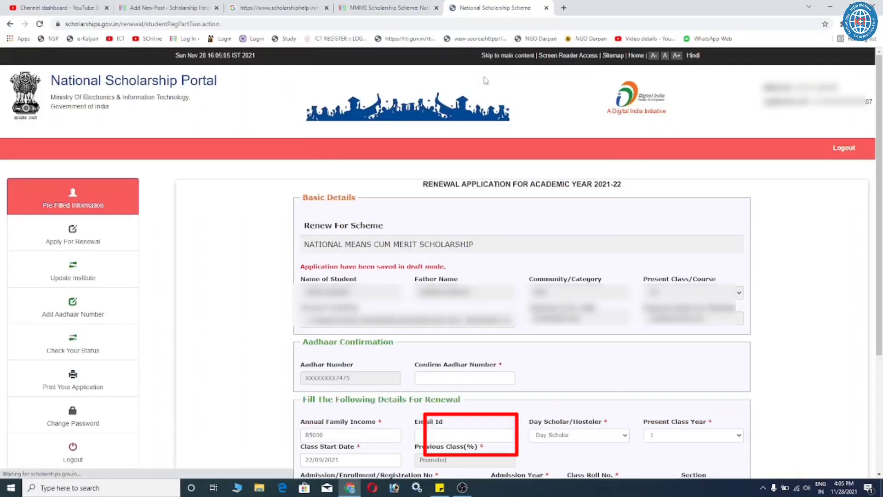
- Examine the saved draft's institute under Basic Details and the bonafide student document row under Upload Documents
left_click_drag(300, 268, 448, 268)
left_click(476, 264)
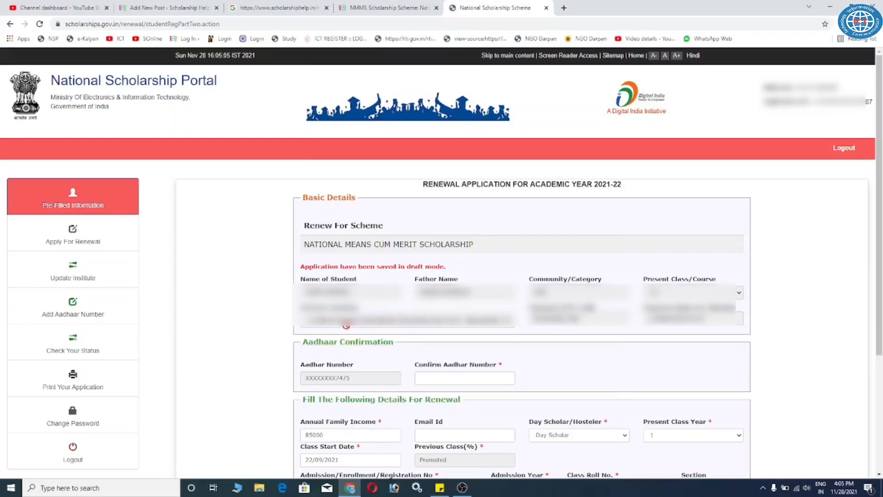
left_click_drag(309, 320, 425, 321)
left_click(464, 315)
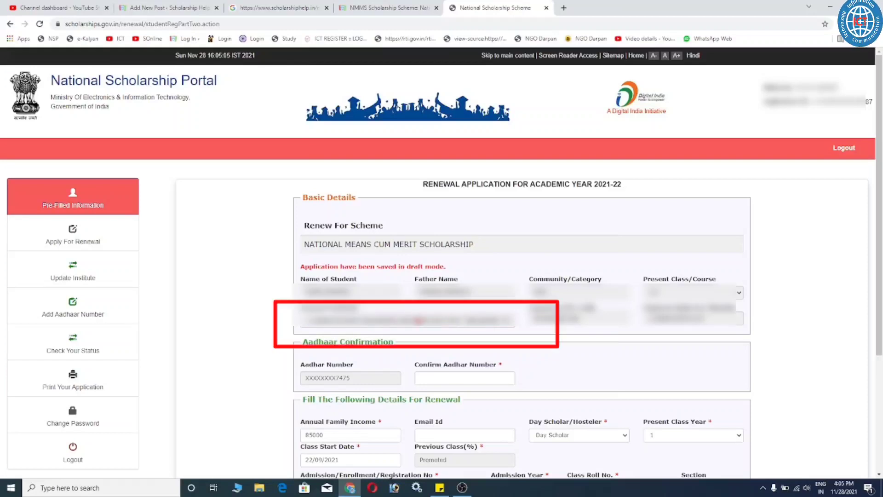
scroll(481, 316, "down", 4)
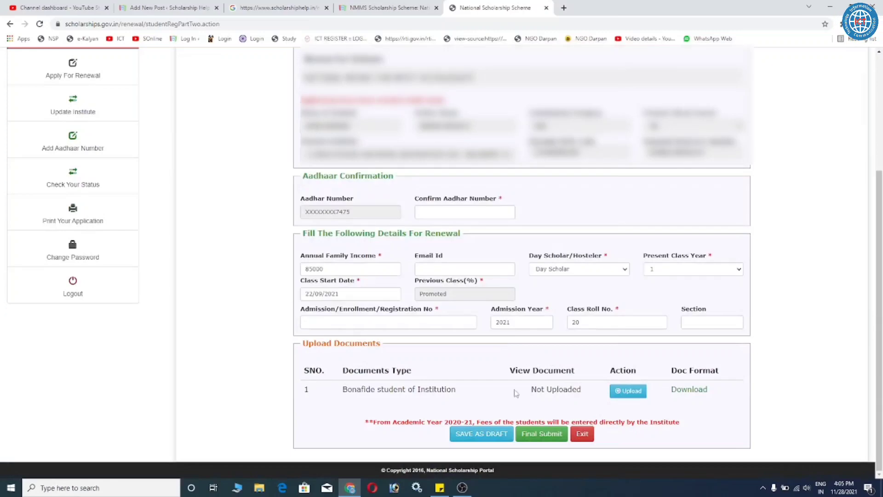
left_click_drag(528, 390, 557, 390)
left_click(577, 356)
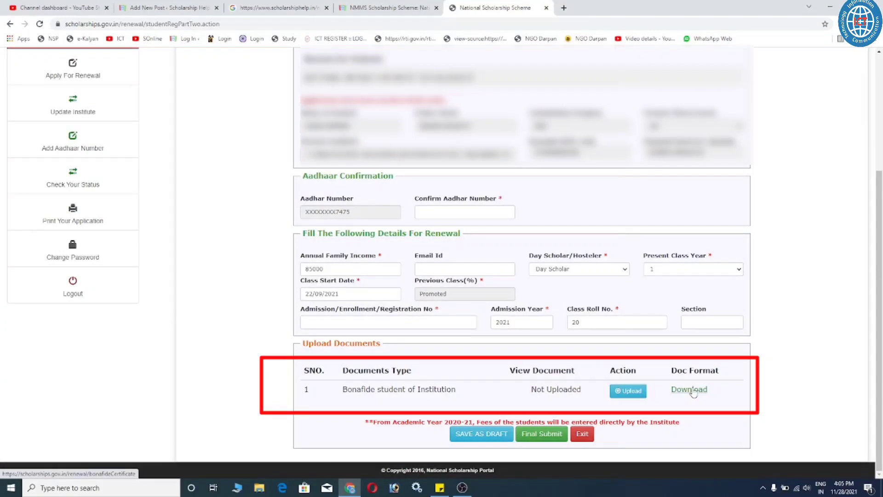
left_click_drag(511, 370, 578, 360)
left_click(578, 359)
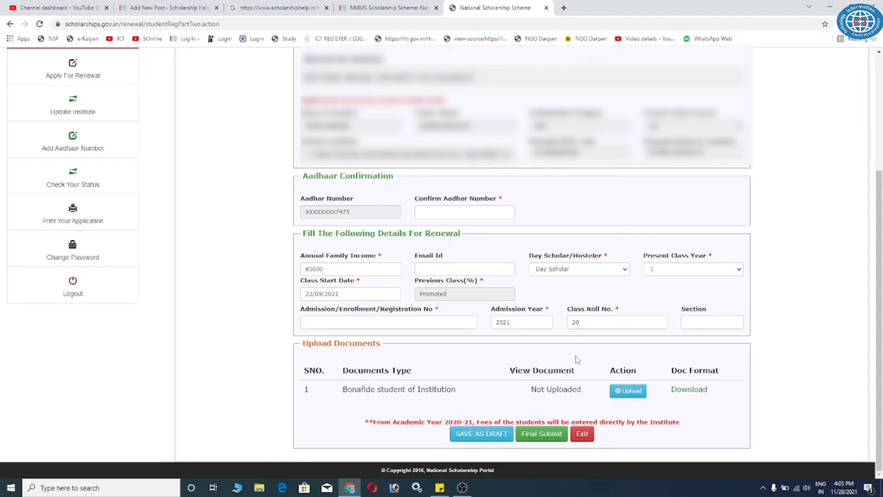
left_click_drag(511, 374, 579, 358)
left_click(580, 358)
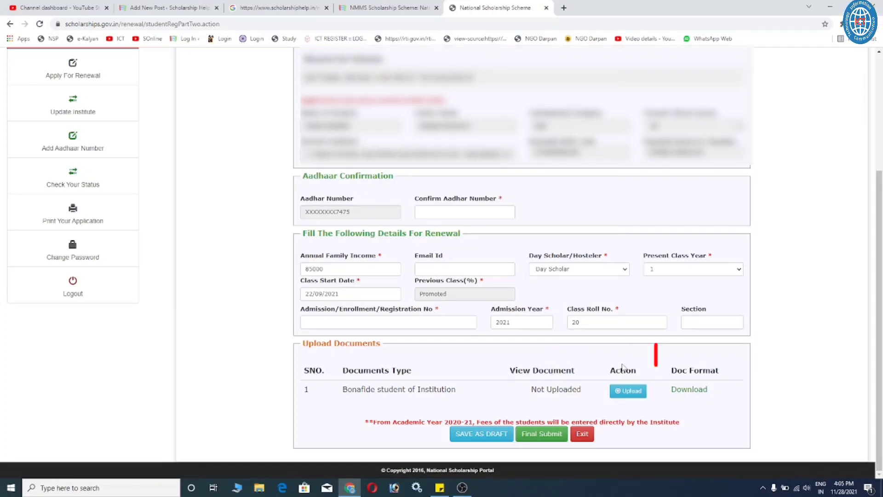
- Open the bonafide student certificate format and examine its student photo, head's signature and institute seal areas
left_click(695, 390)
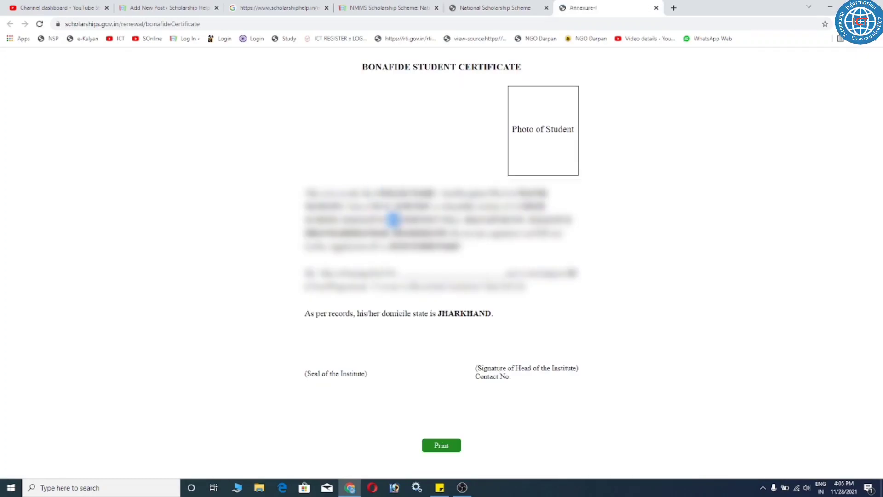
left_click_drag(524, 130, 558, 129)
left_click(558, 130)
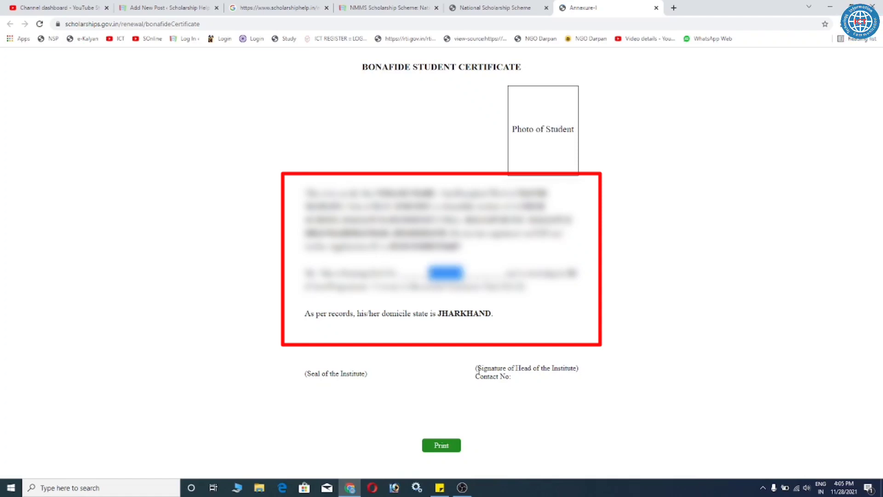
left_click_drag(475, 368, 539, 368)
left_click_drag(329, 373, 380, 373)
left_click(407, 368)
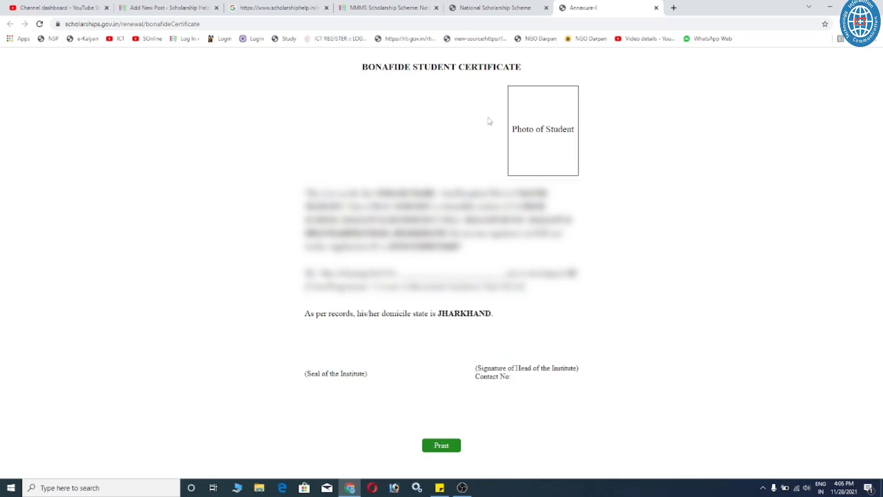
- Return to the renewal application and log out of the student account, ending on the portal's login page
left_click(492, 8)
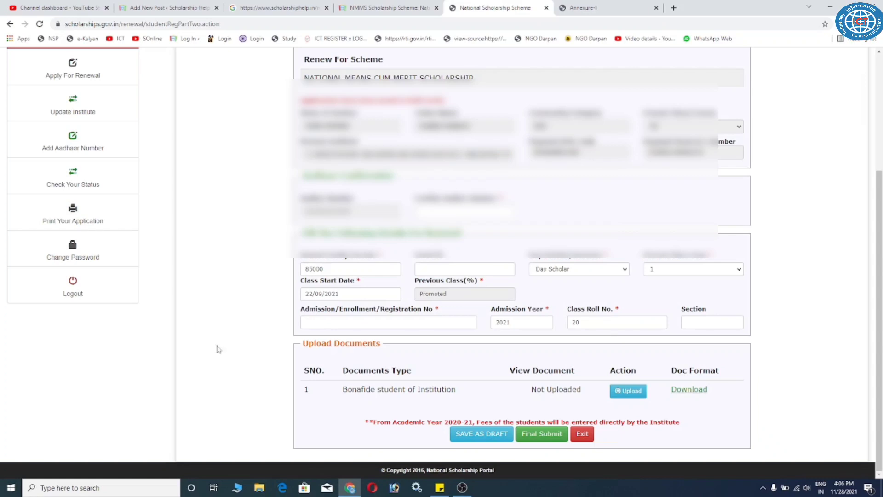
left_click(91, 289)
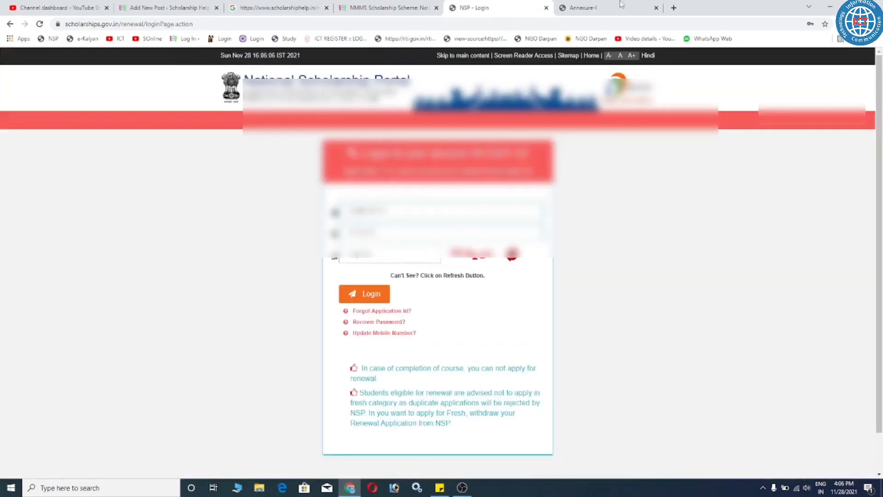
left_click(619, 6)
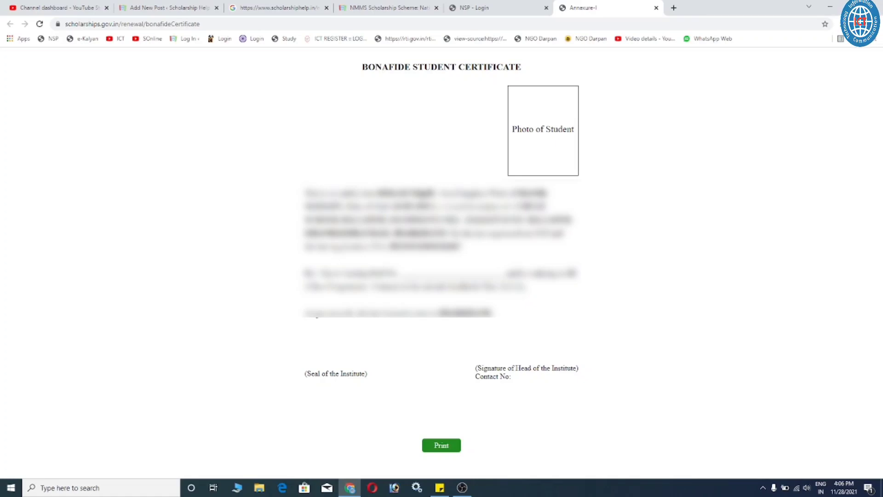
left_click(520, 5)
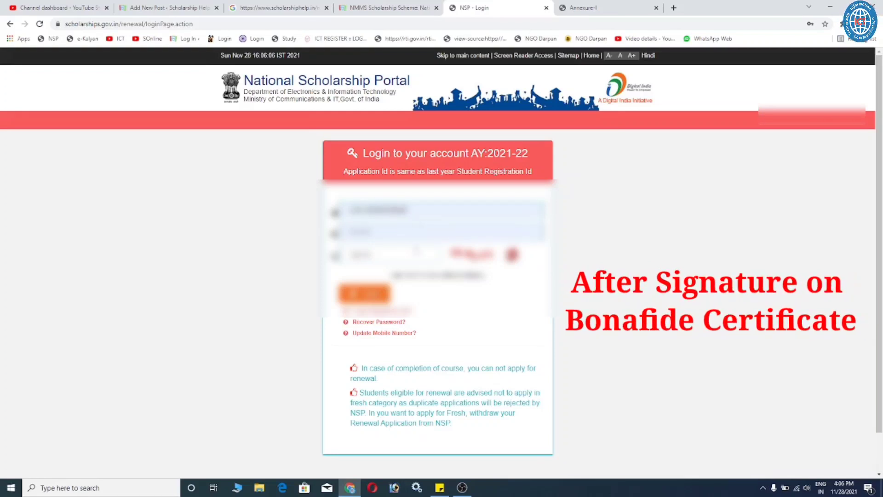
- Enter the captcha code and log in to the student's 2021-22 renewal account with the prefilled credentials
left_click(402, 251)
type("738121")
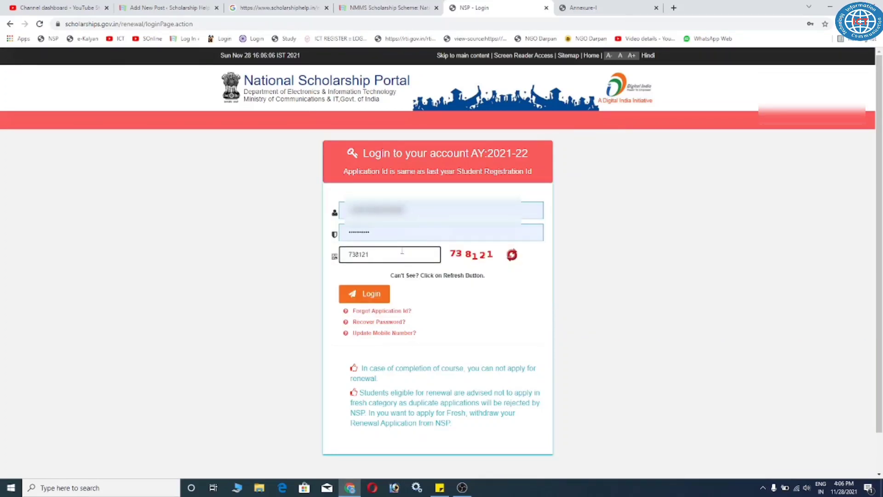
left_click(374, 295)
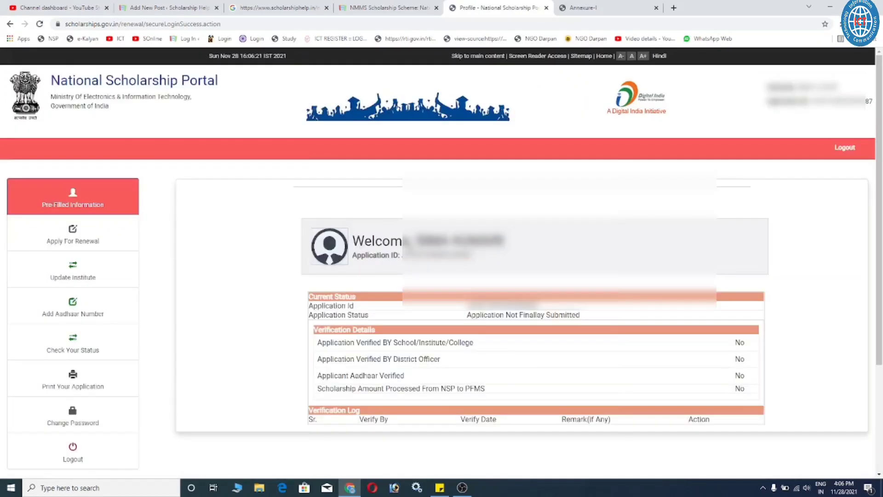
- Reopen the renewal application form and check the scheme, student and institute under Basic Details
left_click(73, 234)
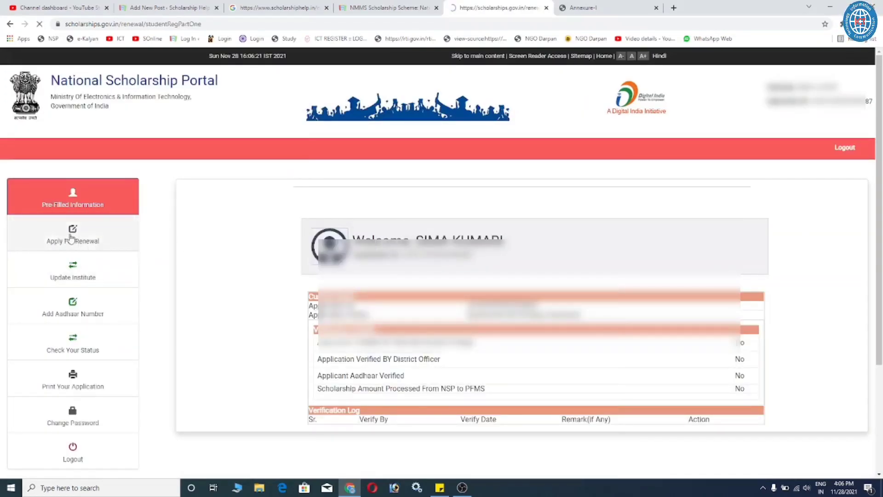
left_click_drag(339, 244, 413, 243)
left_click(408, 251)
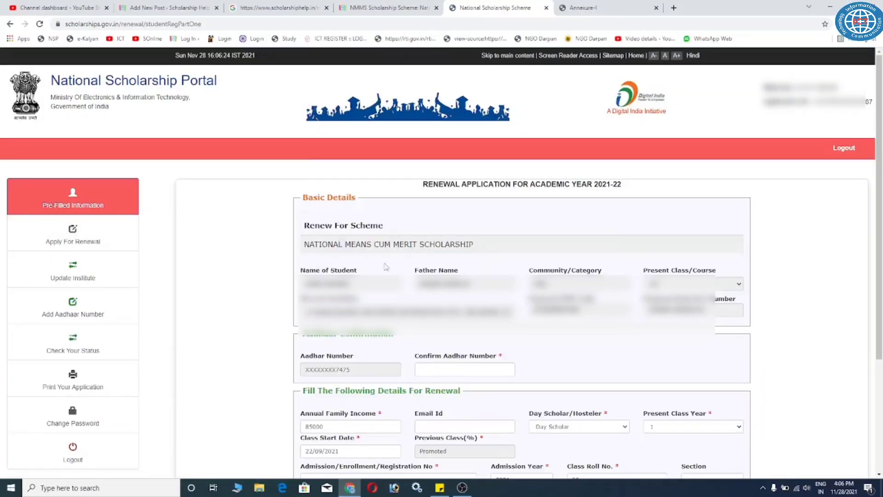
left_click_drag(324, 283, 342, 284)
left_click_drag(304, 313, 356, 314)
left_click(283, 292)
mouse_move(283, 294)
left_mouse_down()
mouse_move(405, 286)
mouse_move(282, 285)
left_mouse_up()
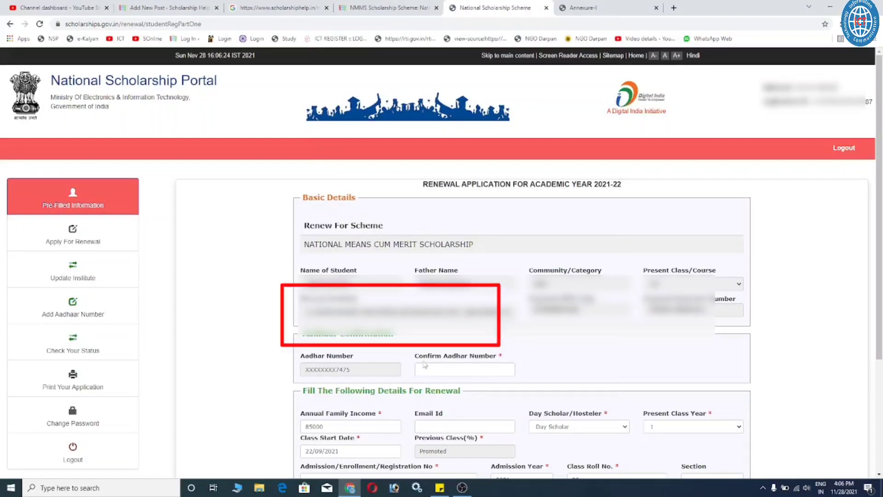
- Enter the student's Aadhaar number in the Confirm Aadhar Number field and check the annual family income
left_click(428, 368)
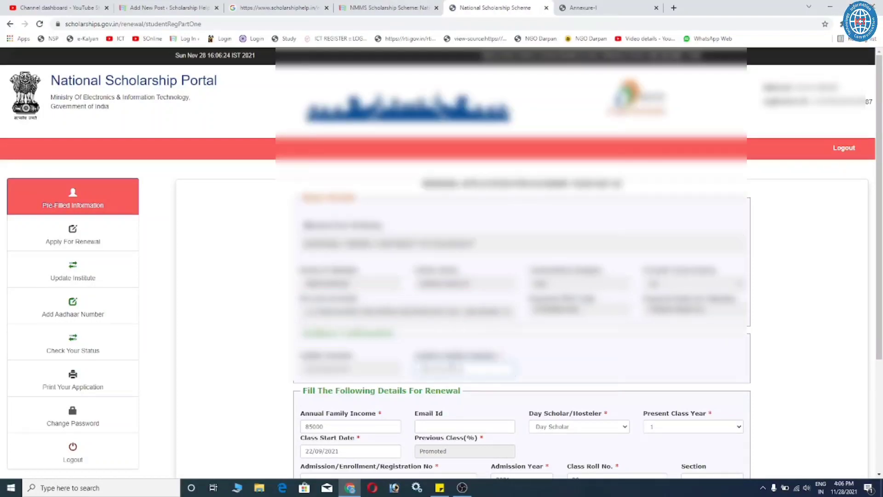
scroll(441, 263, "down", 3)
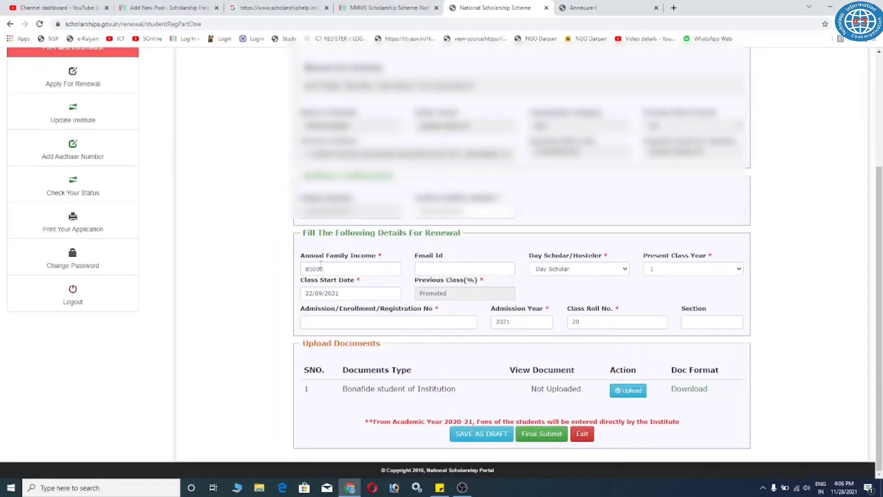
left_click_drag(311, 258, 349, 261)
left_click(339, 269)
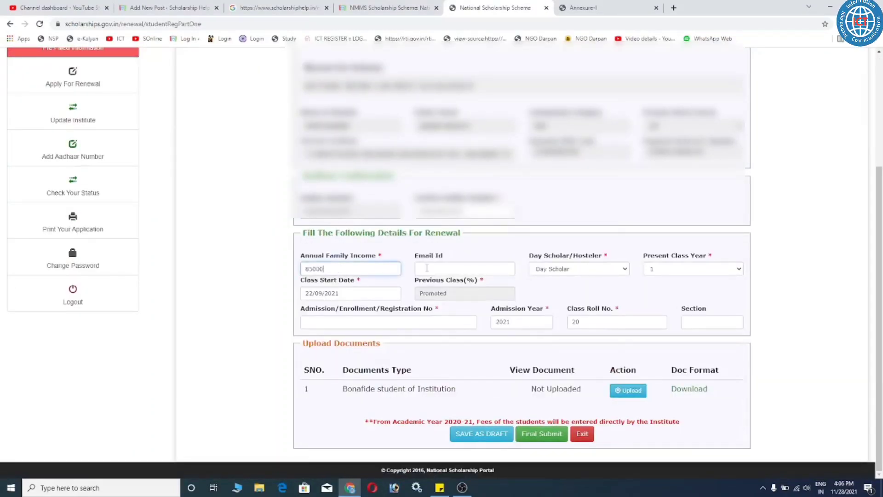
- Start the bonafide certificate upload and choose SIM BONAFIDE.jpeg from the Downloads folder as the file
left_click(629, 391)
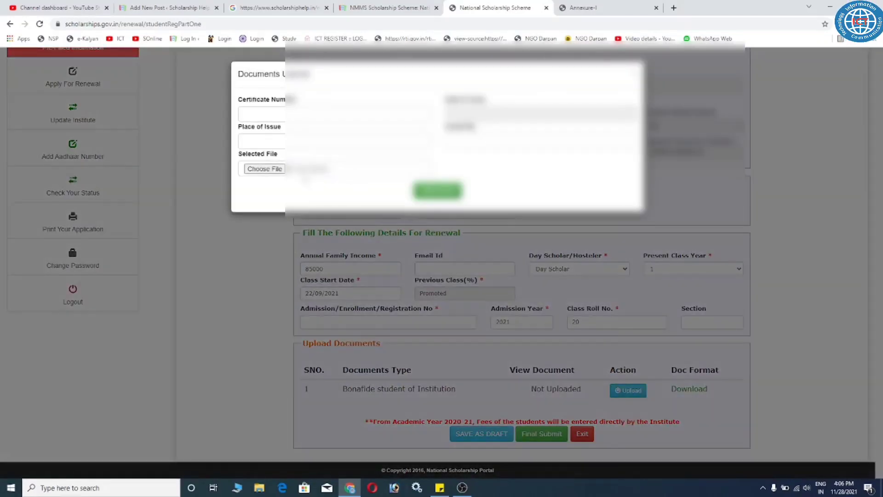
left_click(275, 169)
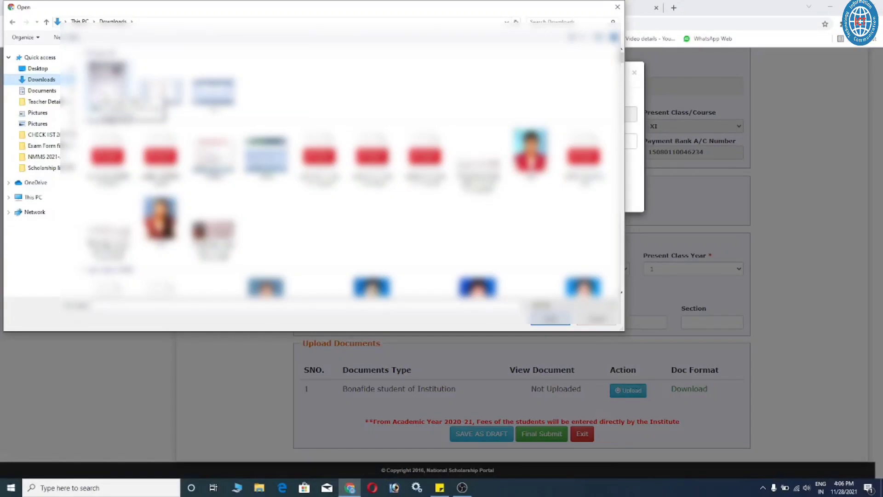
double_click(100, 88)
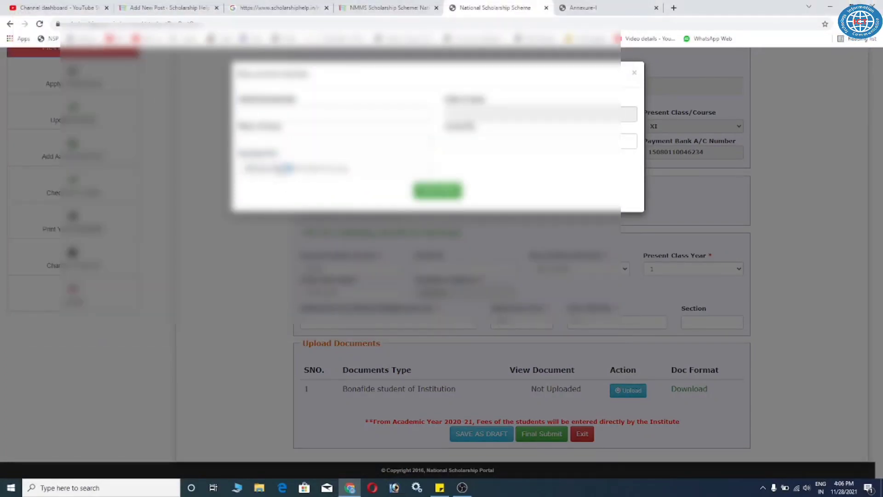
left_click(290, 168)
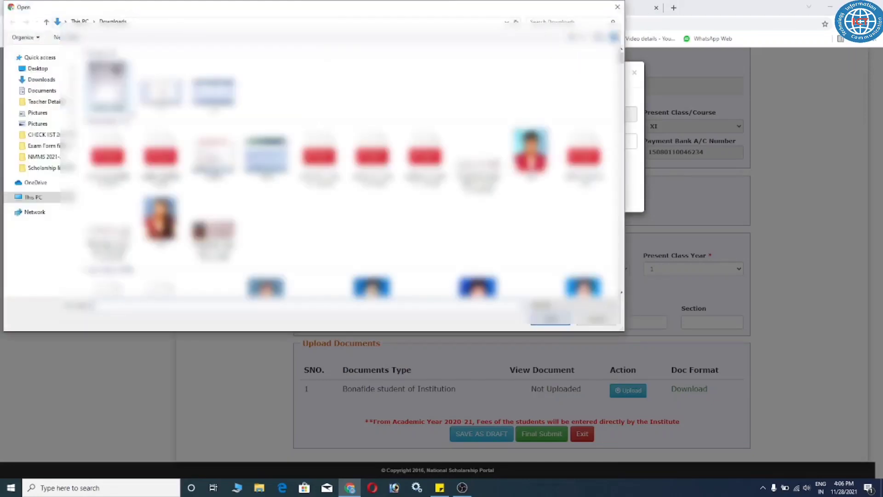
right_click(112, 92)
left_click(132, 112)
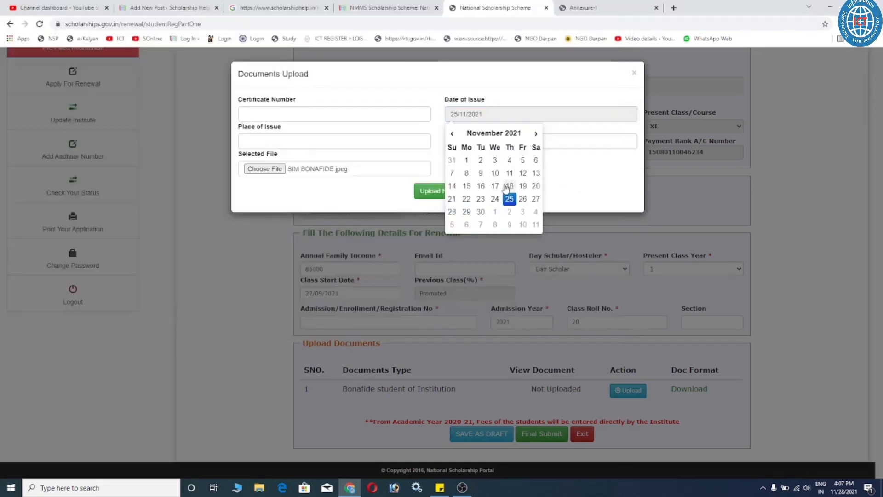
- Upload the selected bonafide certificate with 25/11/2021 as its date of issue and close the document upload form
left_click(469, 102)
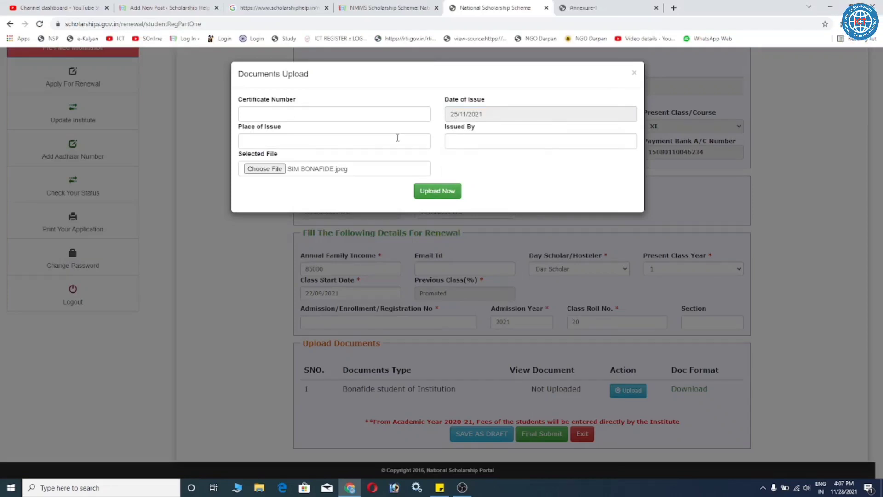
left_click(437, 190)
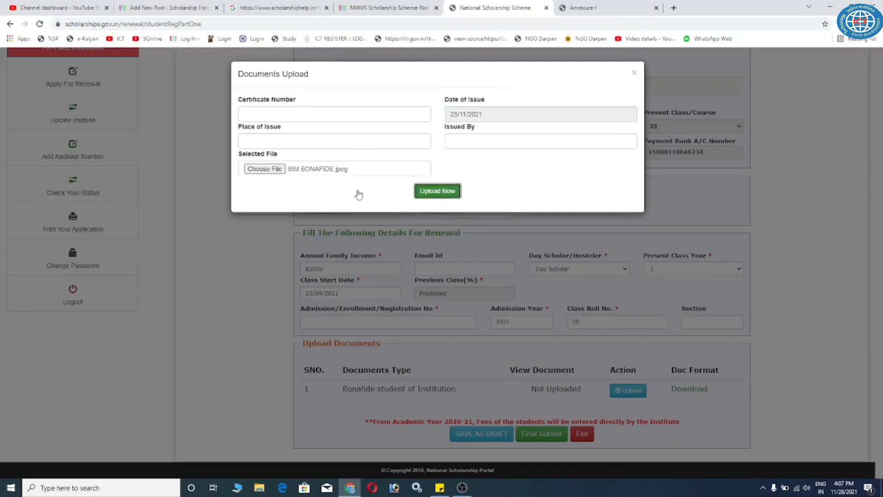
left_click_drag(342, 217, 240, 216)
left_click(291, 215)
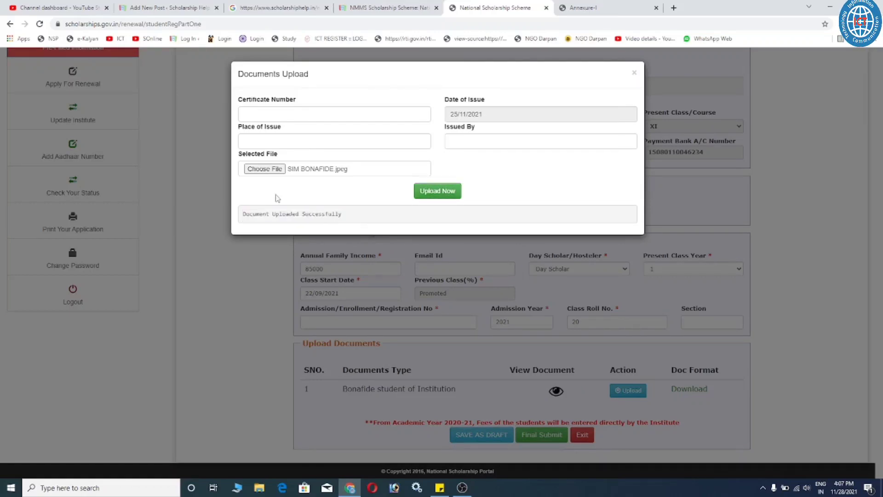
left_click(634, 73)
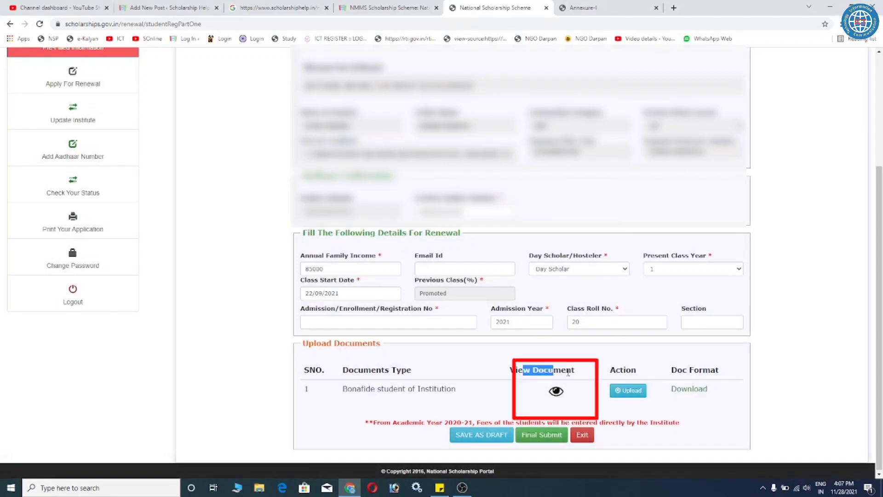
- View the uploaded bonafide certificate to check it, and return to the renewal form
left_click(556, 392)
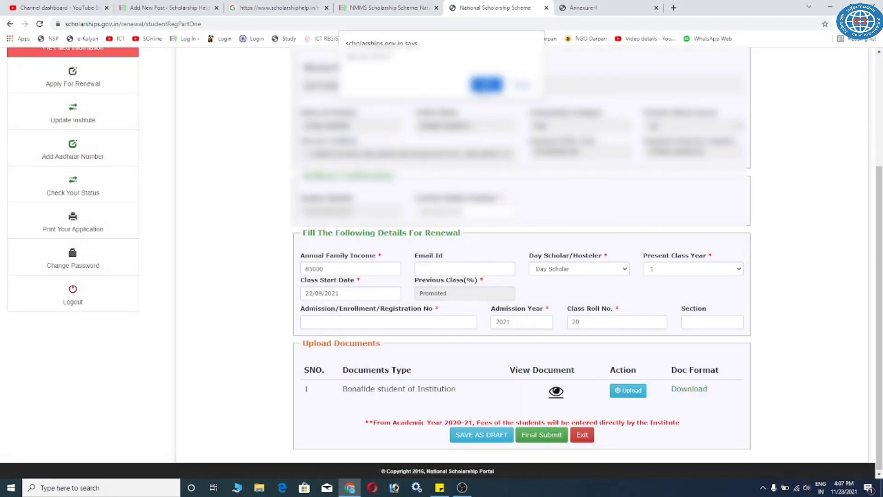
left_click(486, 85)
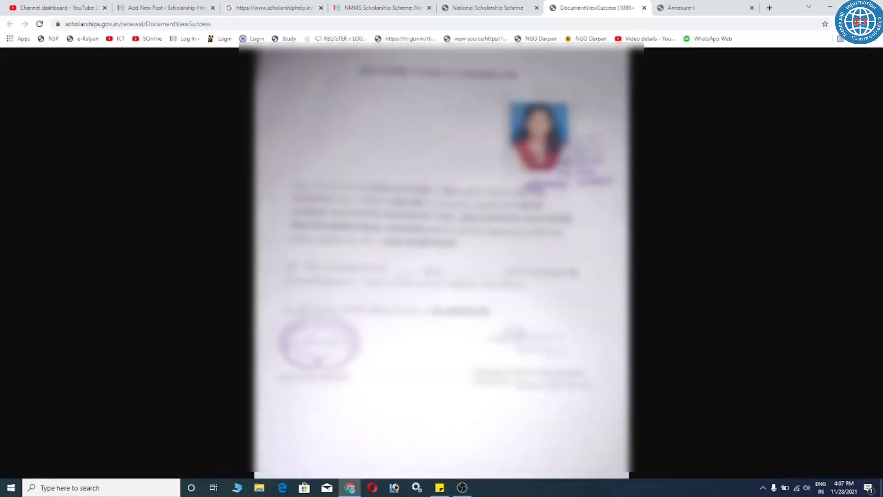
left_click(451, 189)
left_click(448, 190)
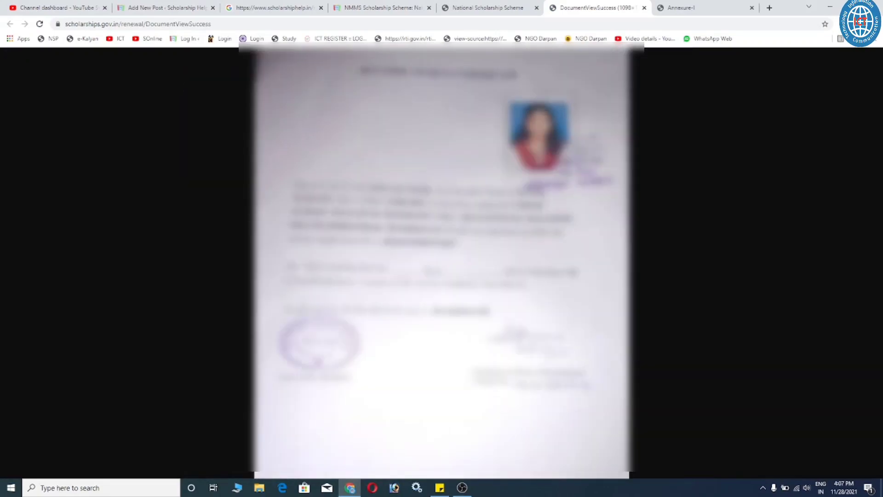
left_click(483, 7)
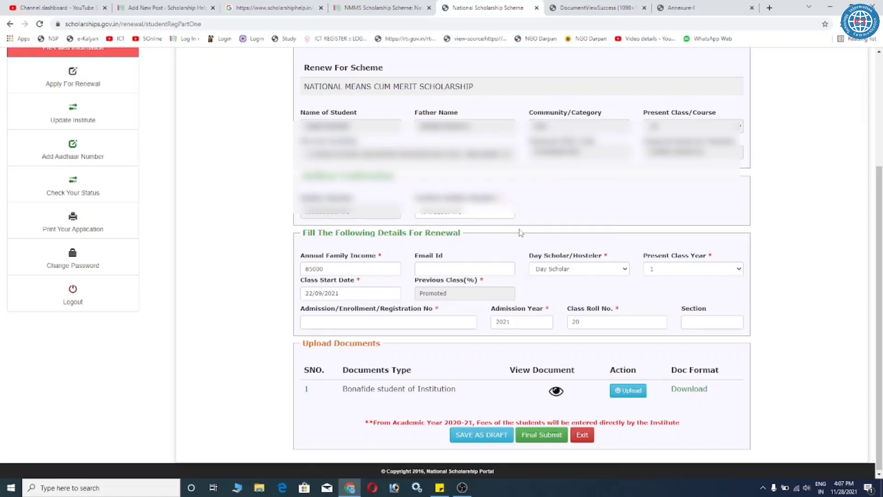
- Review the income and class start date, then final-submit the renewal application, accepting the no-changes and Aadhaar validation prompts
left_click(370, 266)
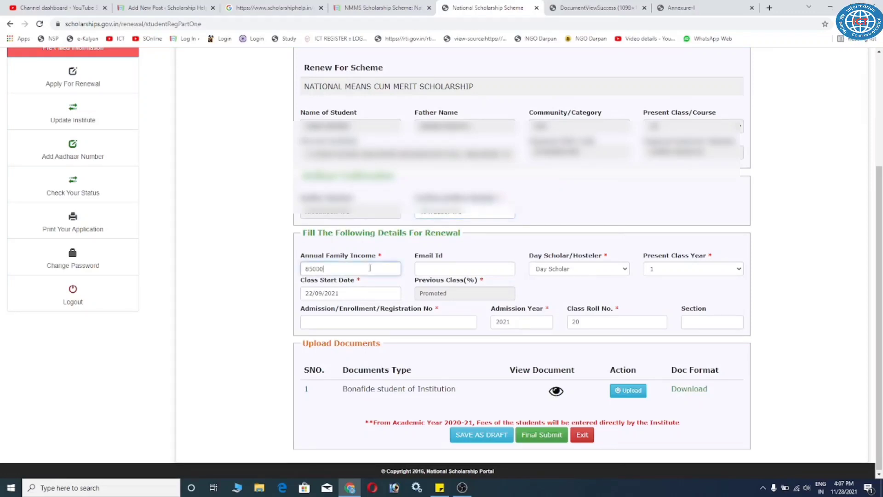
left_click(348, 292)
left_click(388, 281)
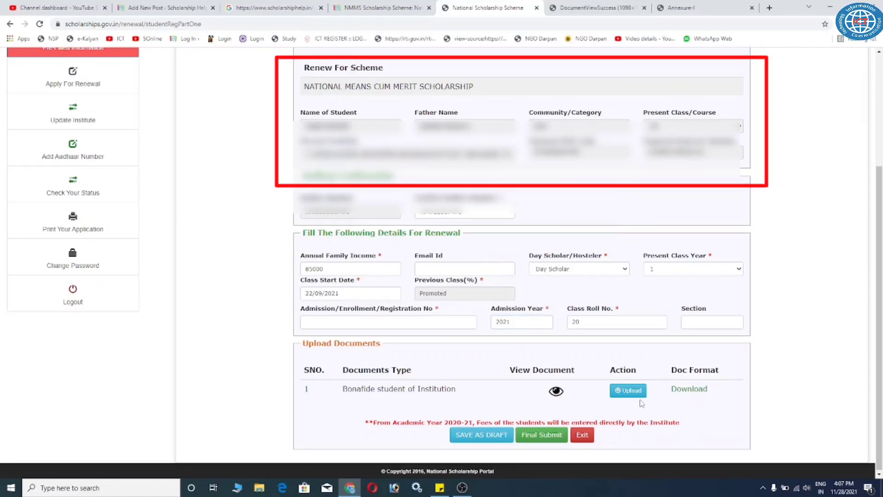
left_click(537, 435)
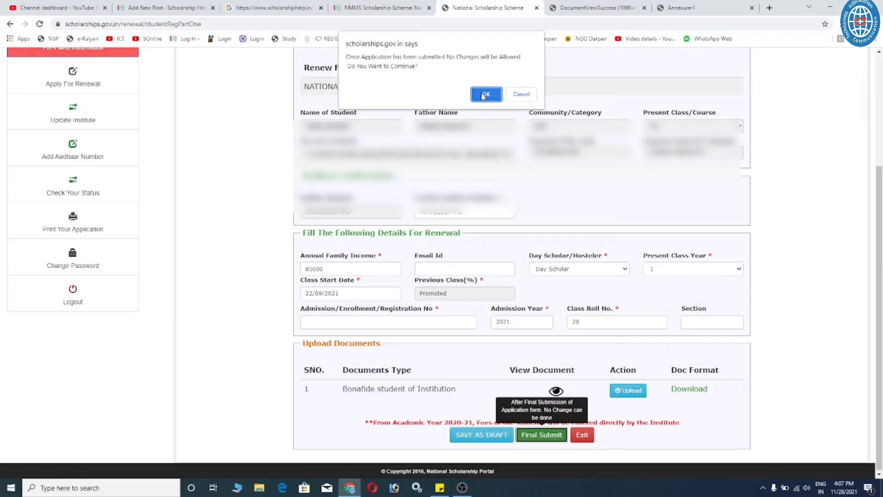
left_click(484, 95)
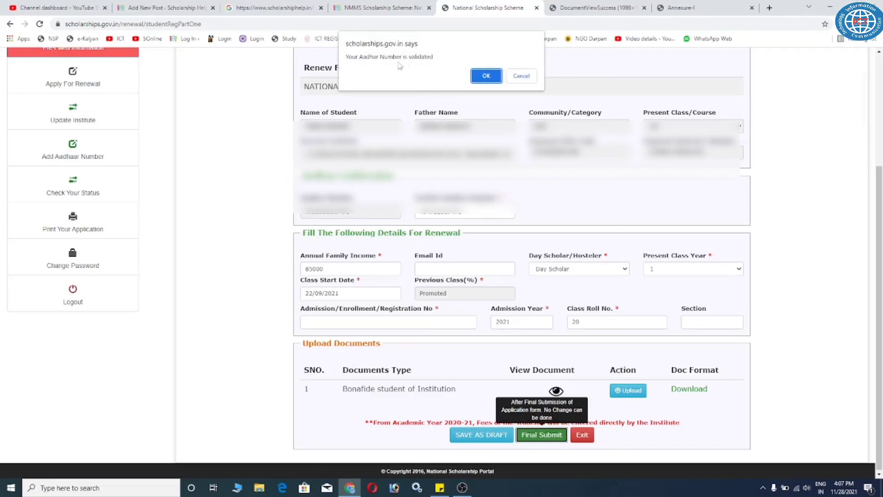
left_click_drag(361, 57, 432, 57)
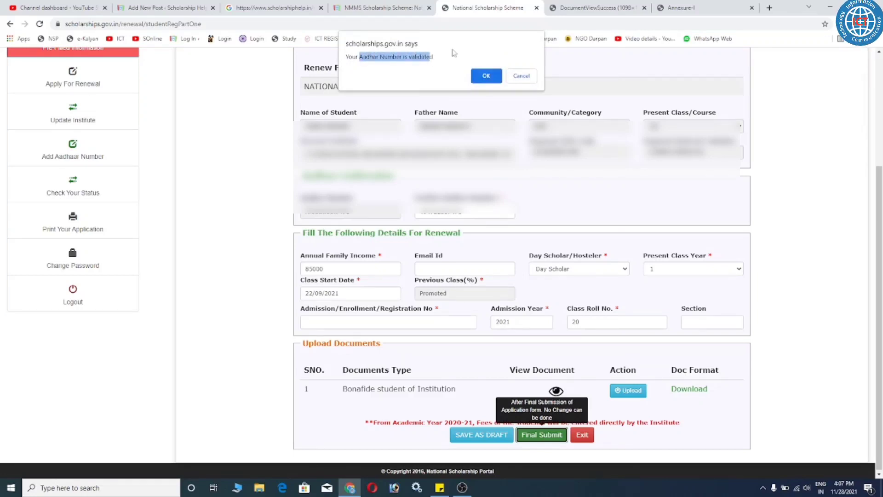
left_click(485, 76)
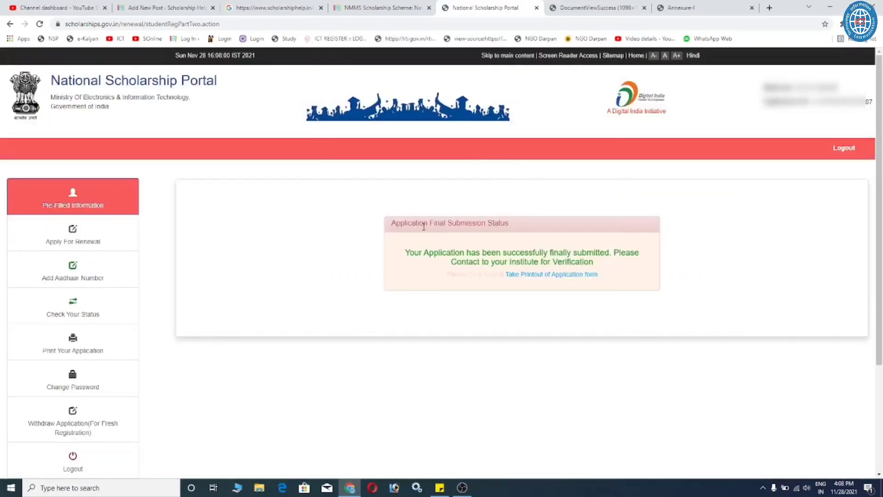
left_click_drag(422, 223, 500, 223)
left_click_drag(480, 252, 535, 252)
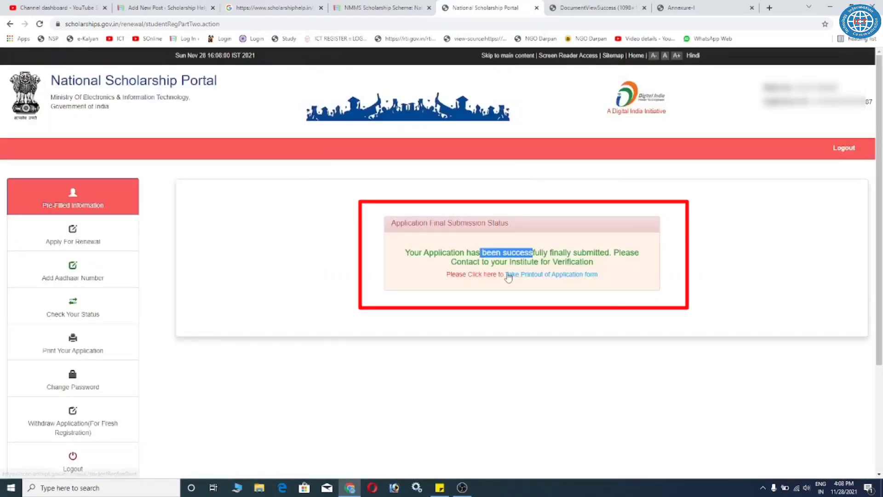
- Open the printout of the submitted application form and save it as a PDF in the Downloads folder
left_click(506, 275)
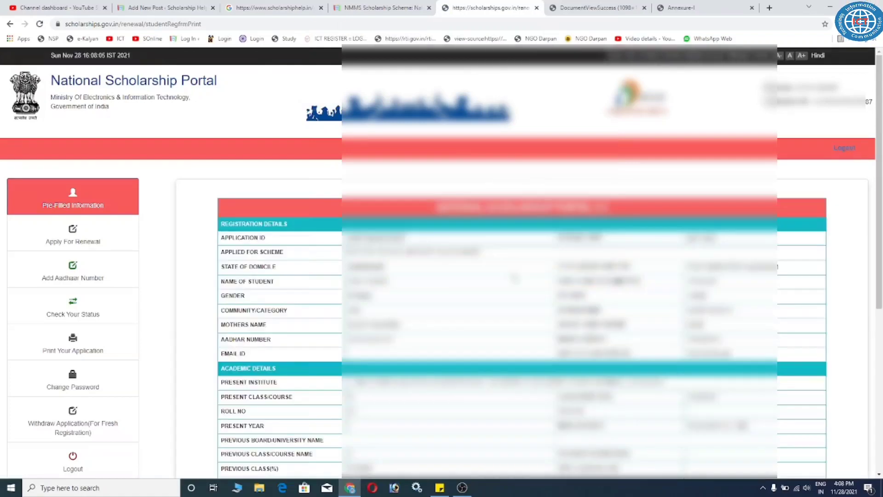
scroll(487, 267, "down", 6)
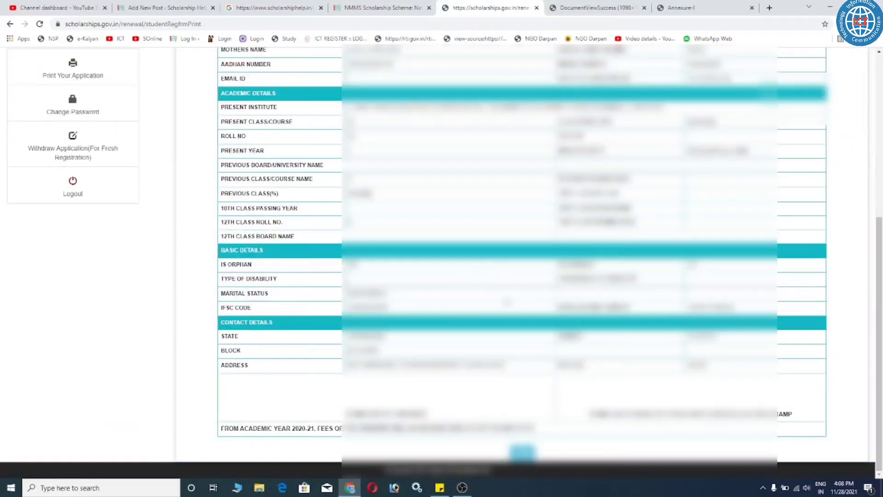
left_click(522, 453)
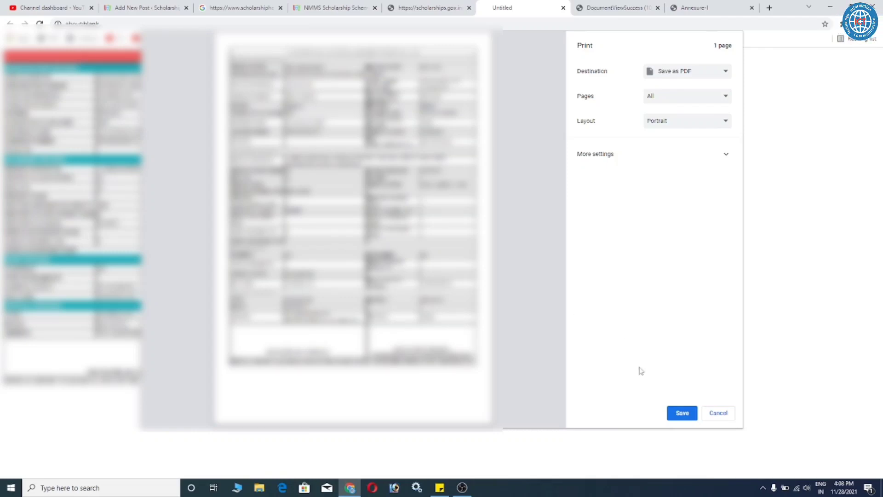
left_click(681, 413)
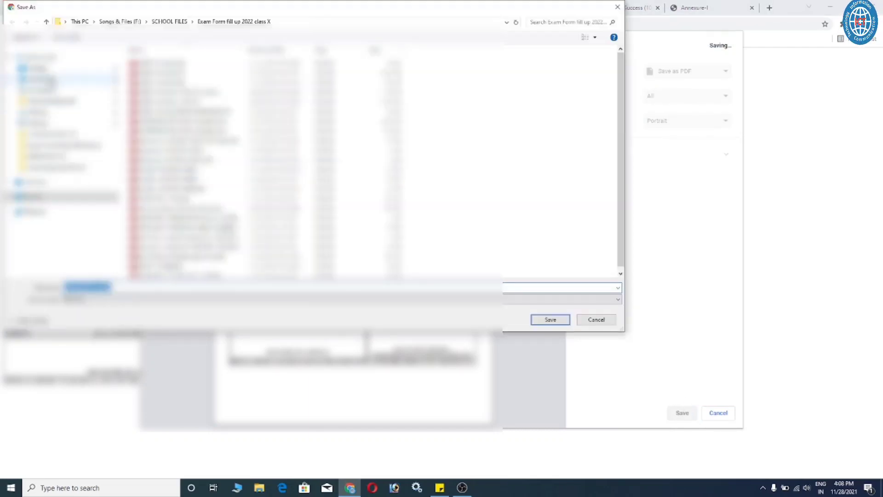
left_click(51, 81)
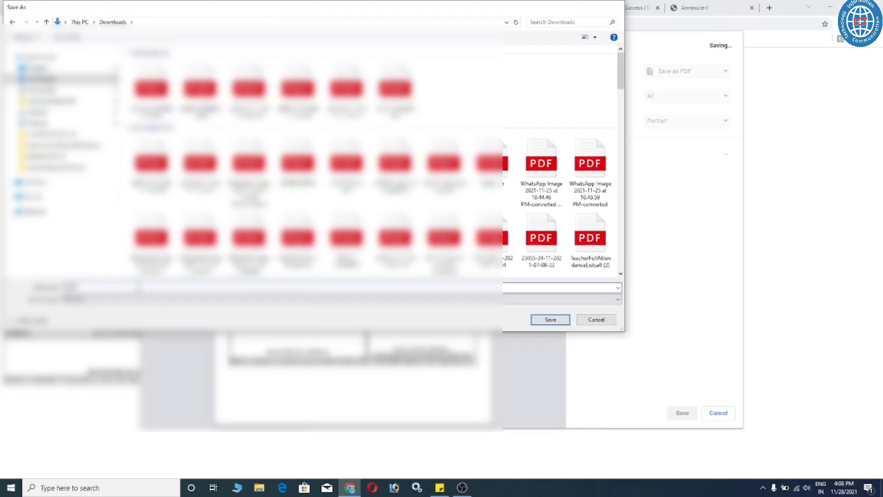
key("Return")
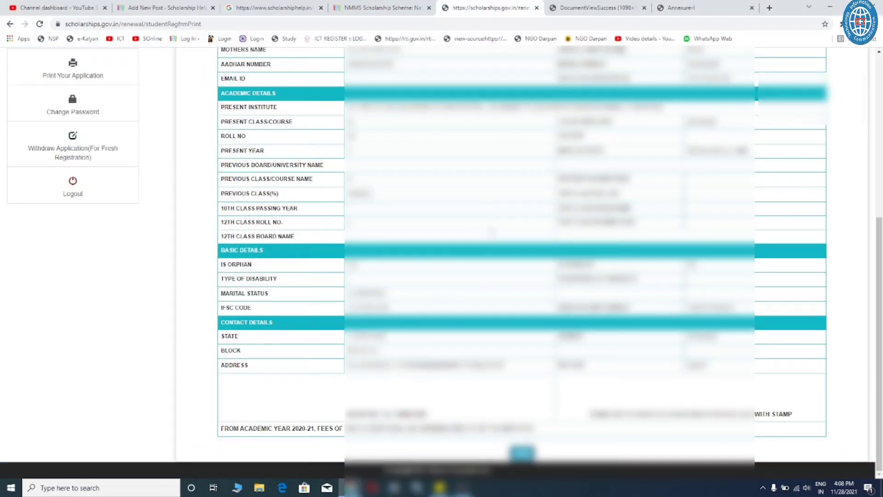